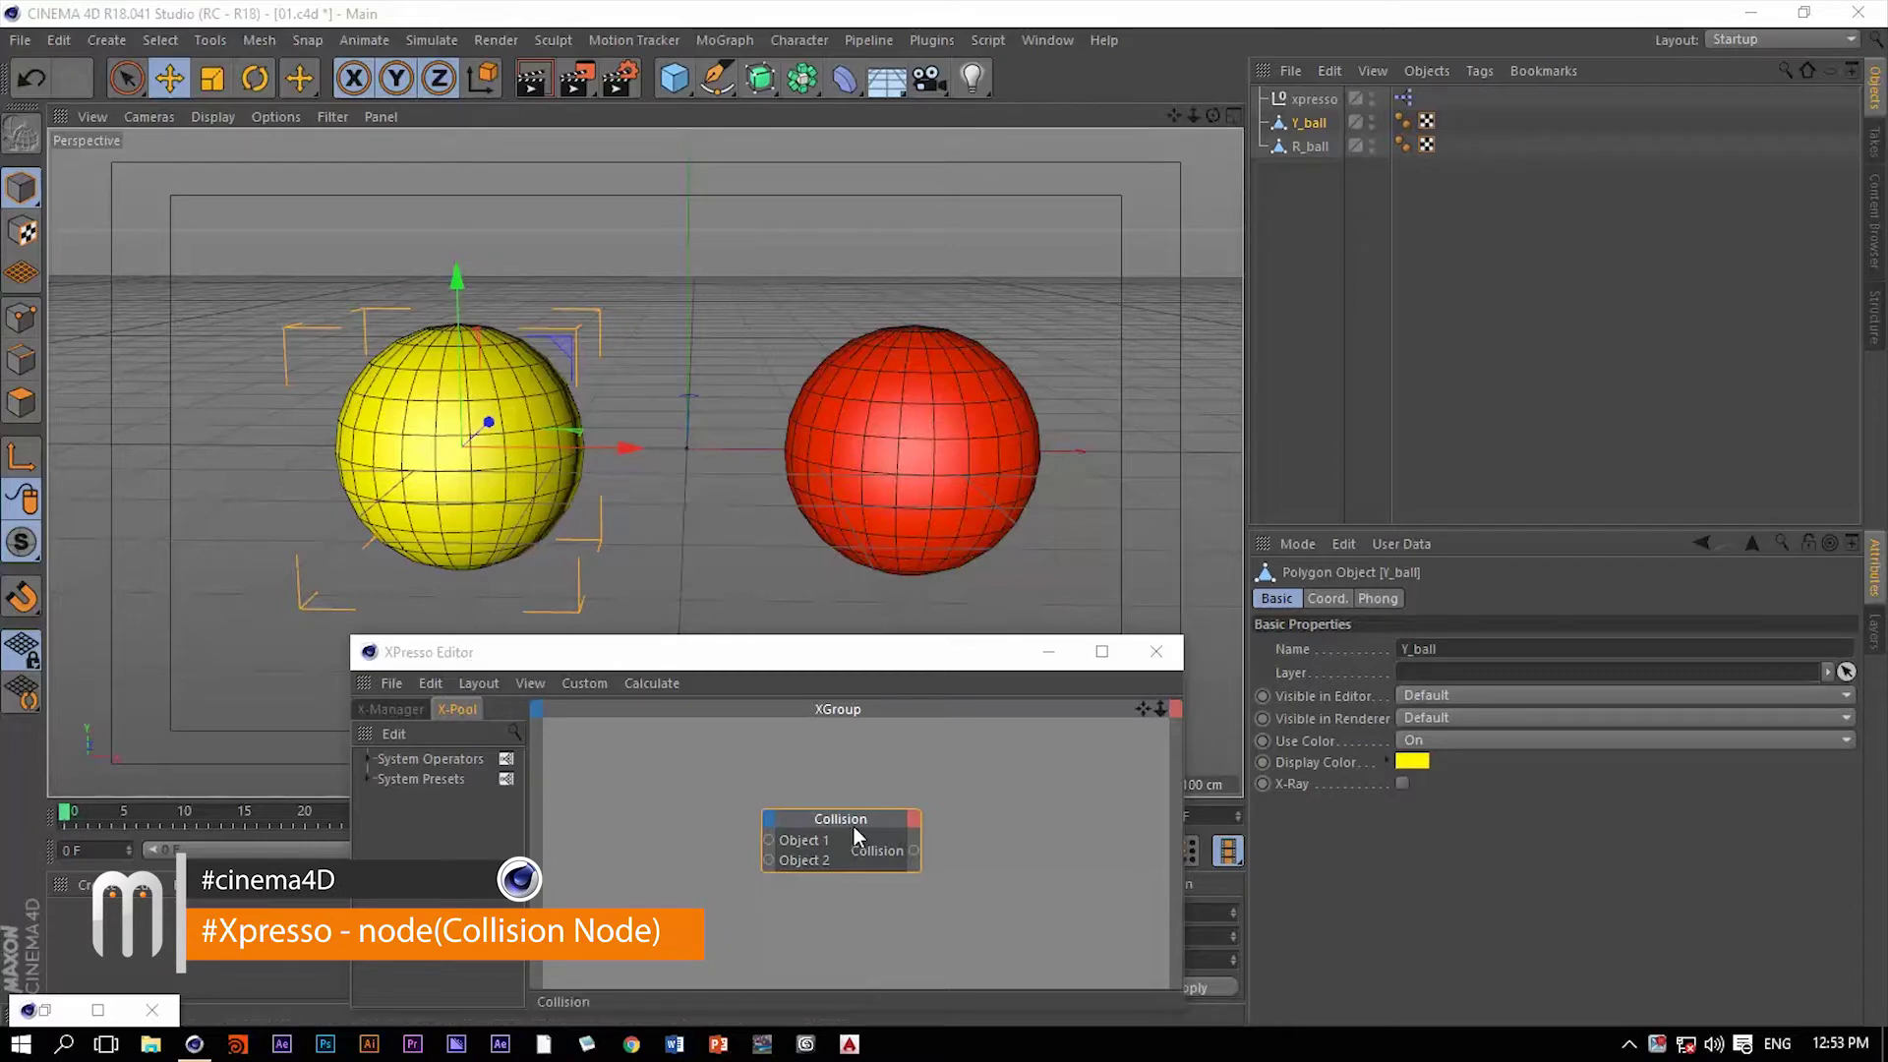
# Add Y_ball and R_ball as nodes in the XPresso graph beside the Collision node.
pyautogui.moveTo(858, 818); pyautogui.dragTo(865, 802)
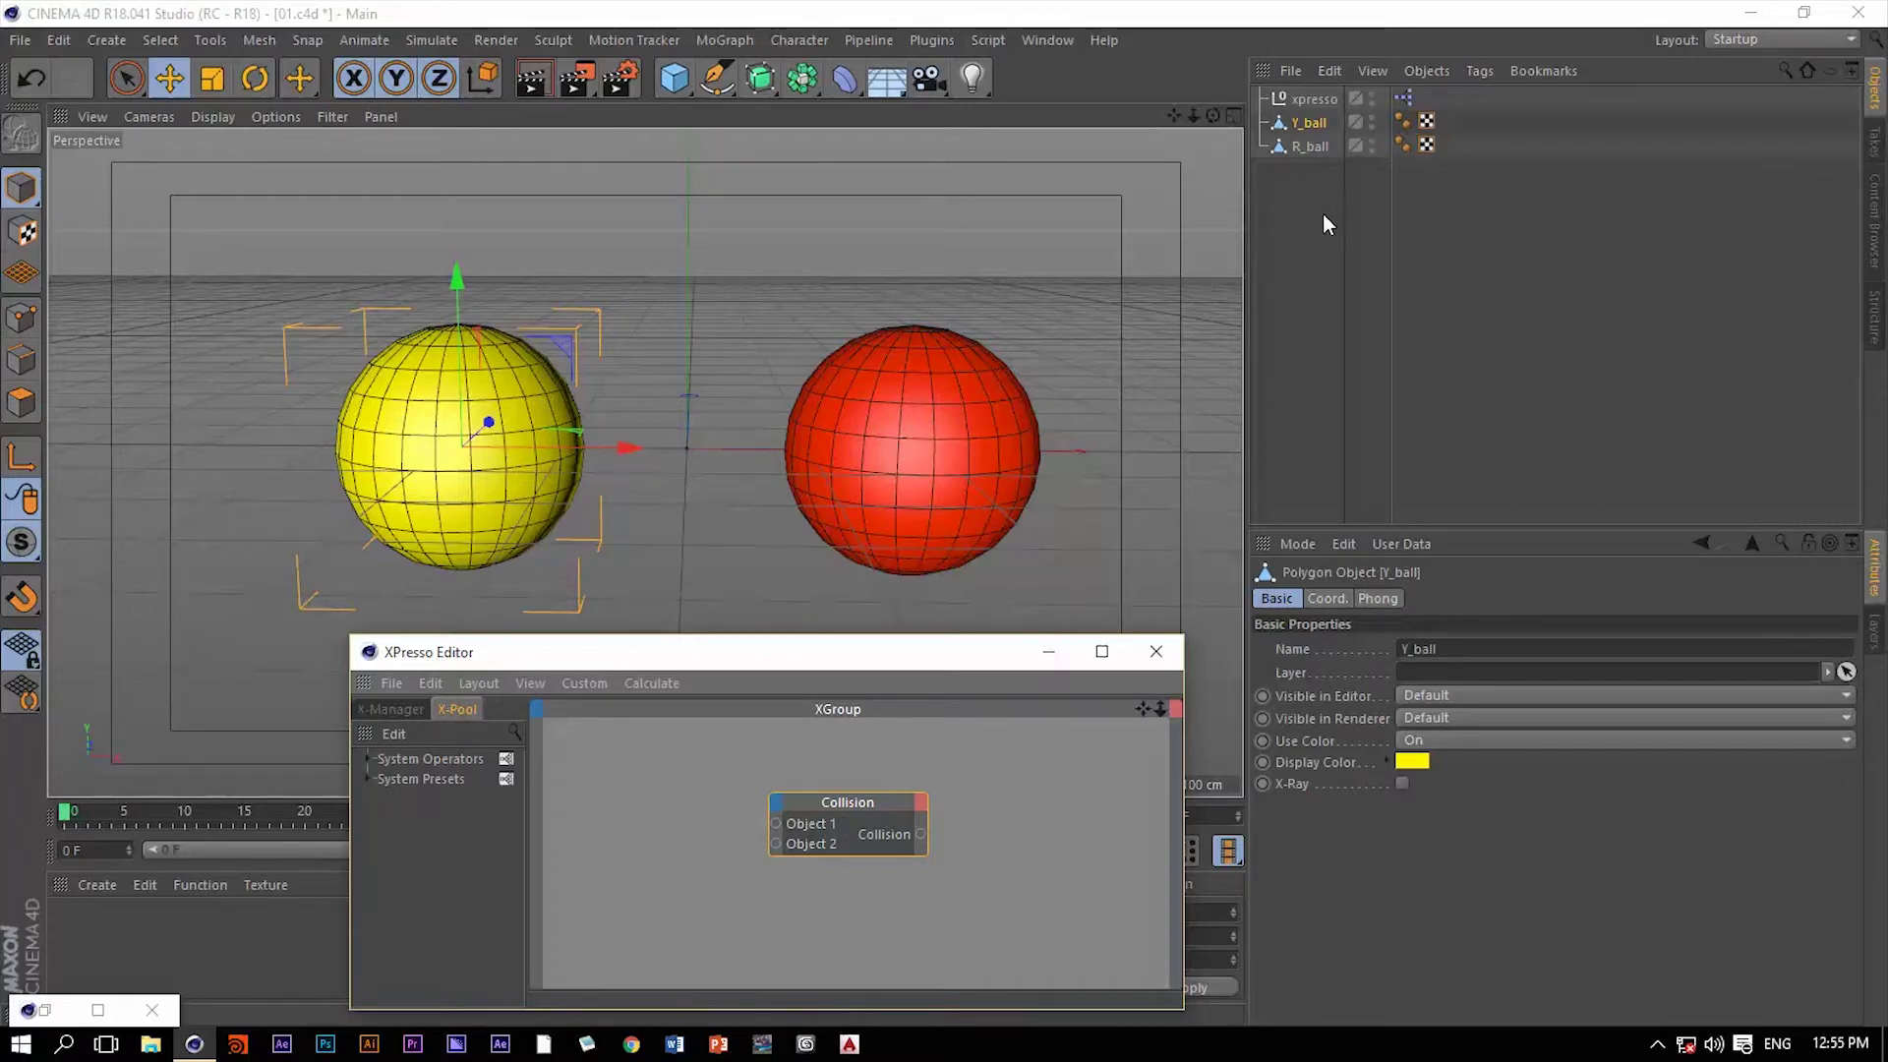
pyautogui.keyDown('ctrl'); pyautogui.click(1310, 146); pyautogui.keyUp('ctrl')
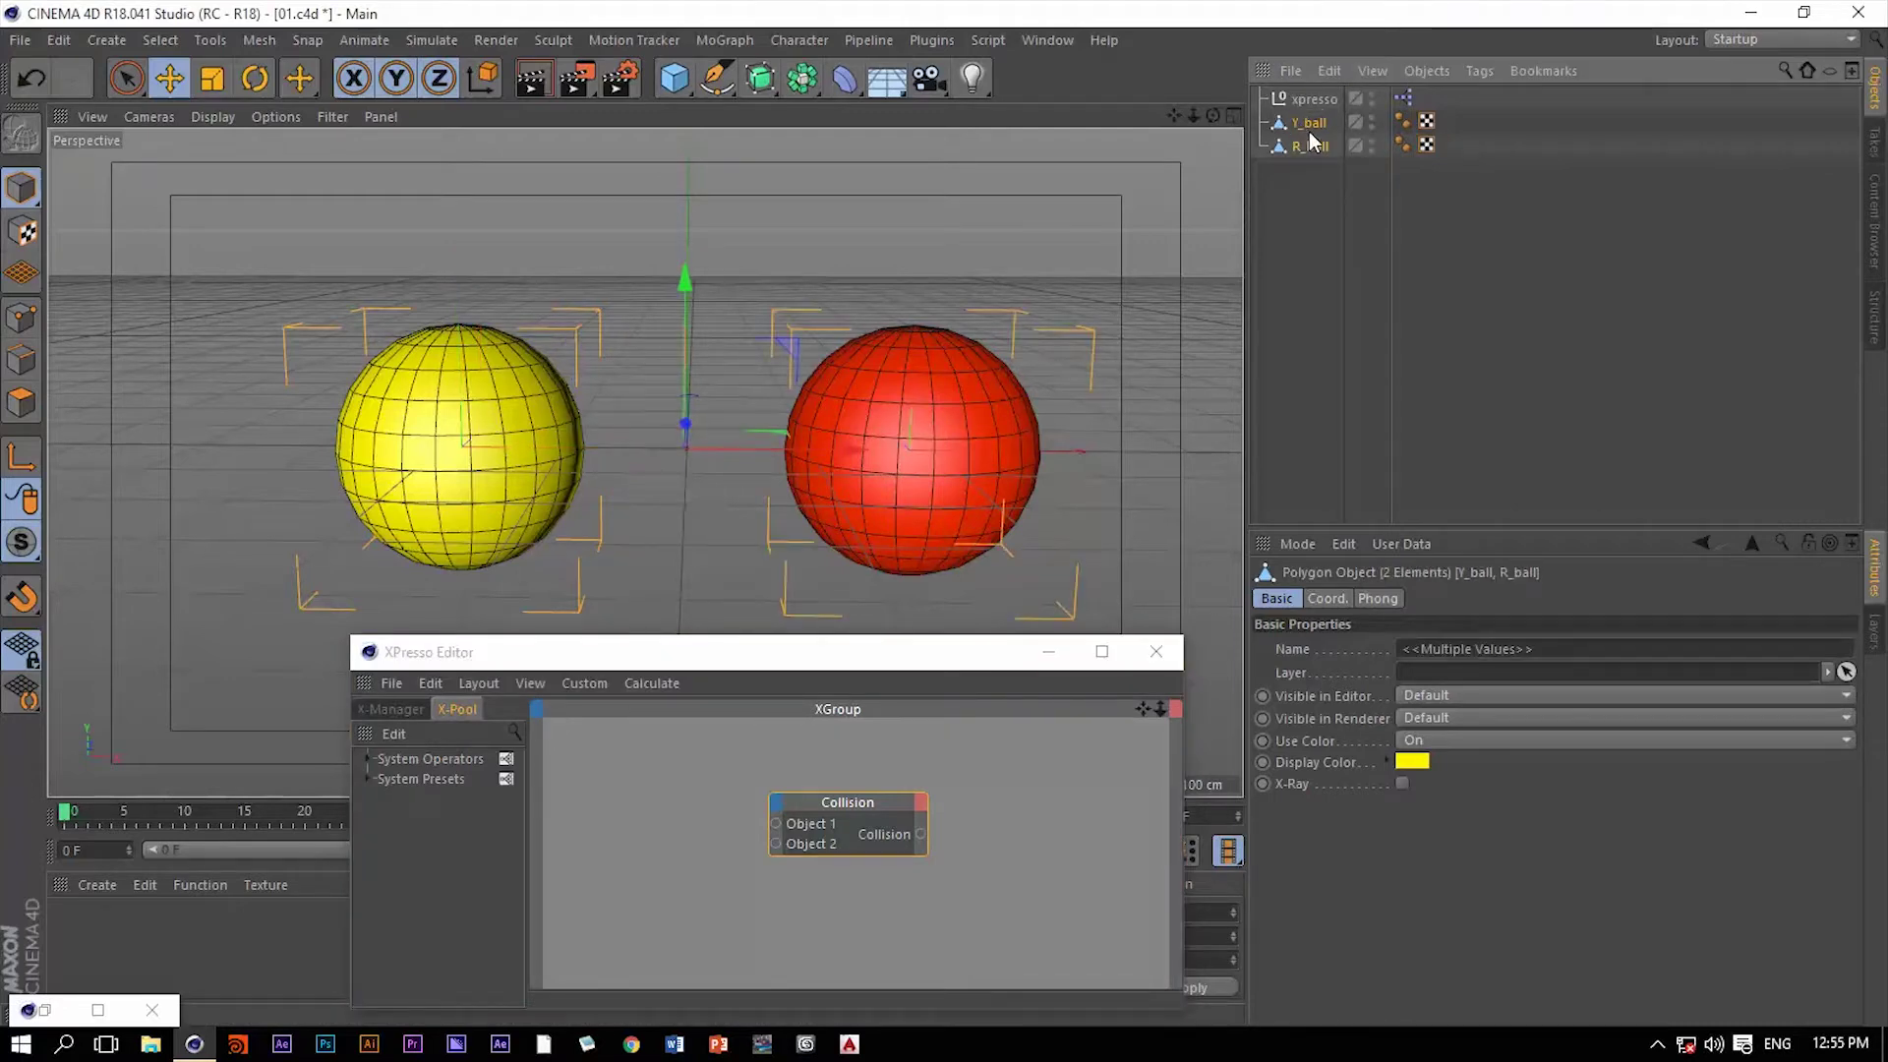
pyautogui.moveTo(1308, 132); pyautogui.dragTo(646, 885)
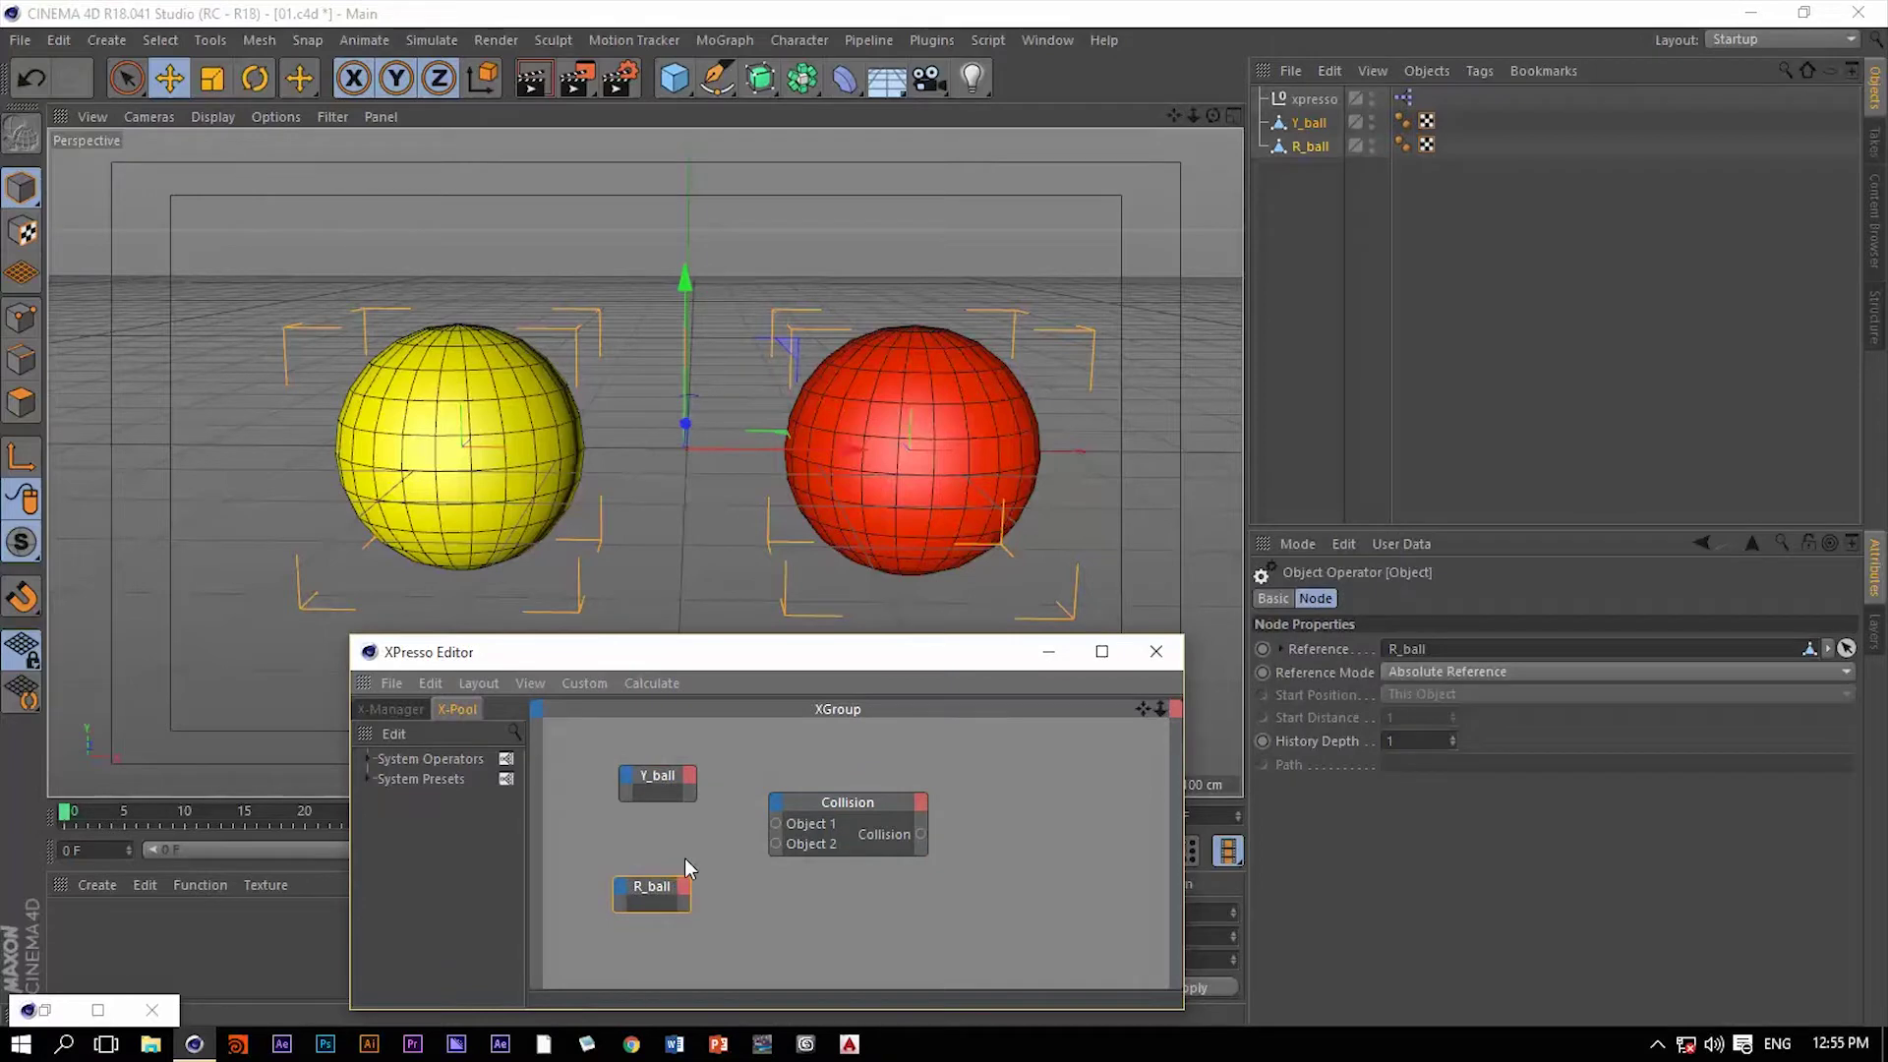
# Give both ball nodes an Object output, connecting Y_ball to the Collision node's Object 1 and R_ball to Object 2.
pyautogui.click(690, 776)
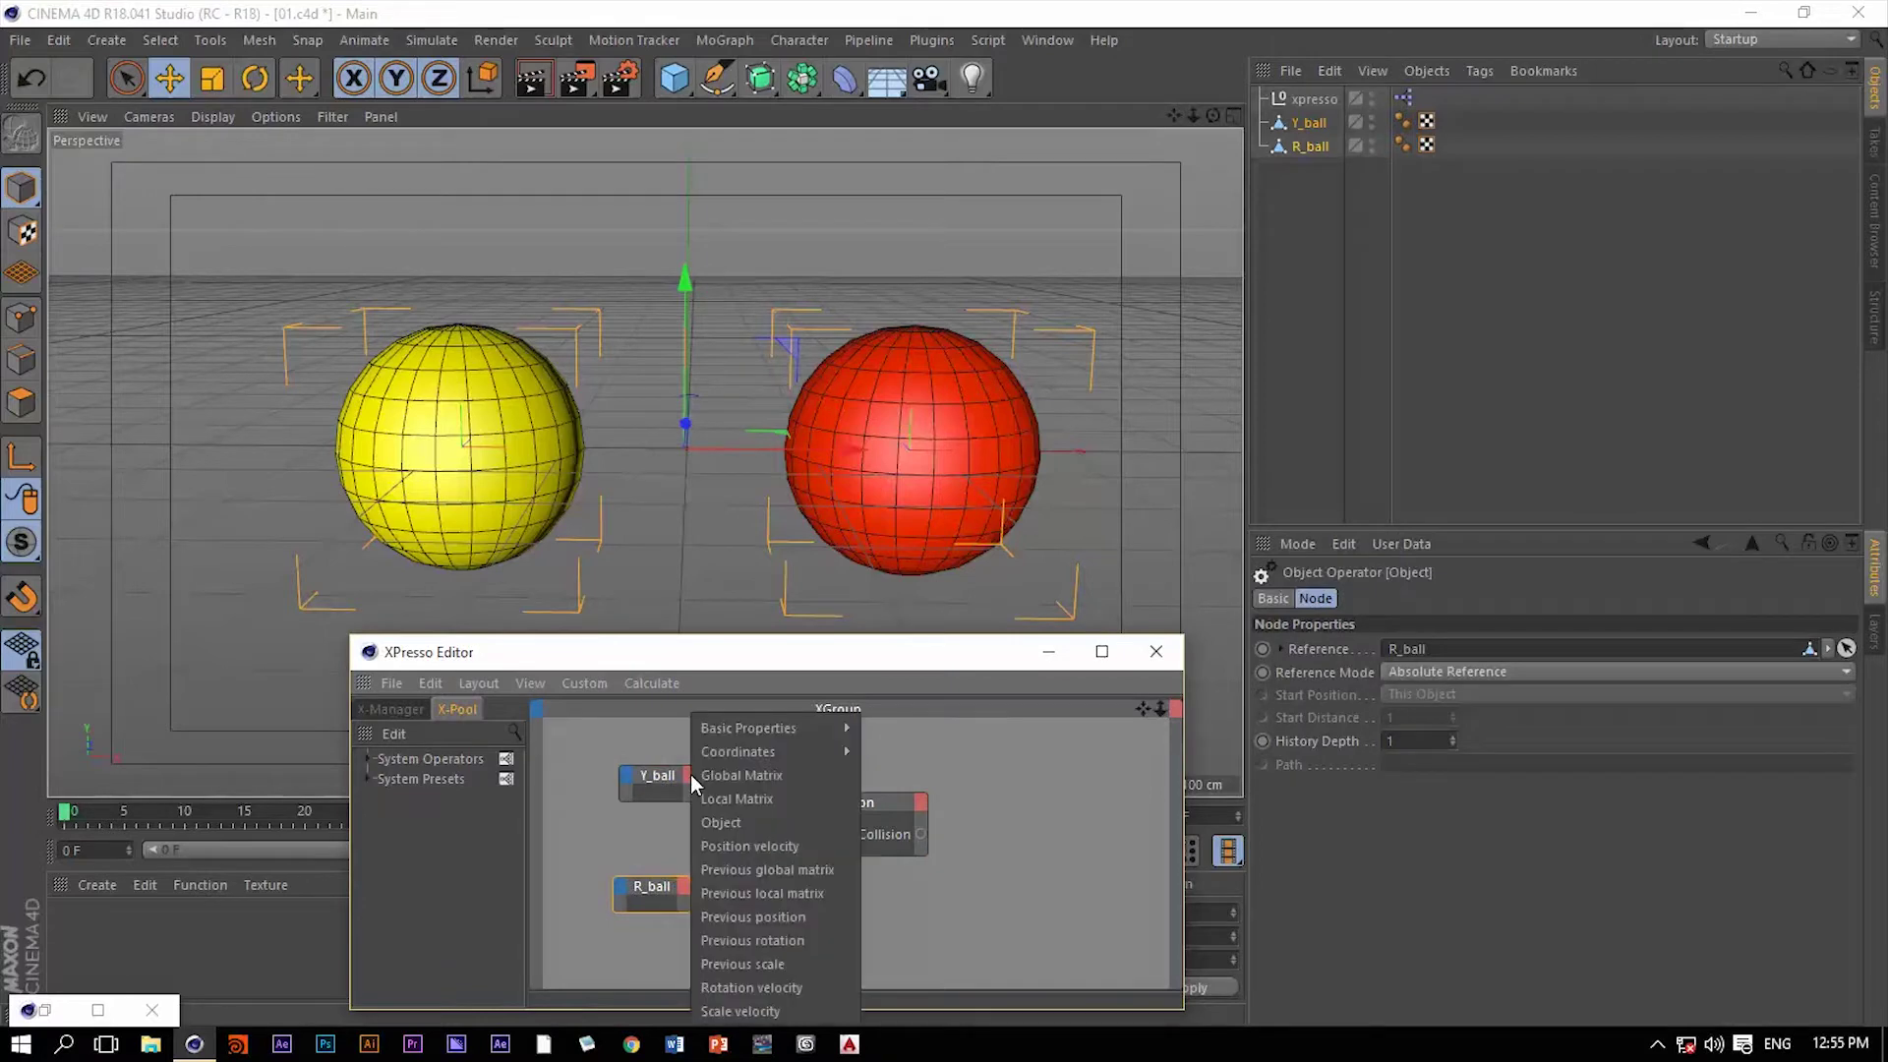
pyautogui.click(741, 819)
pyautogui.click(684, 888)
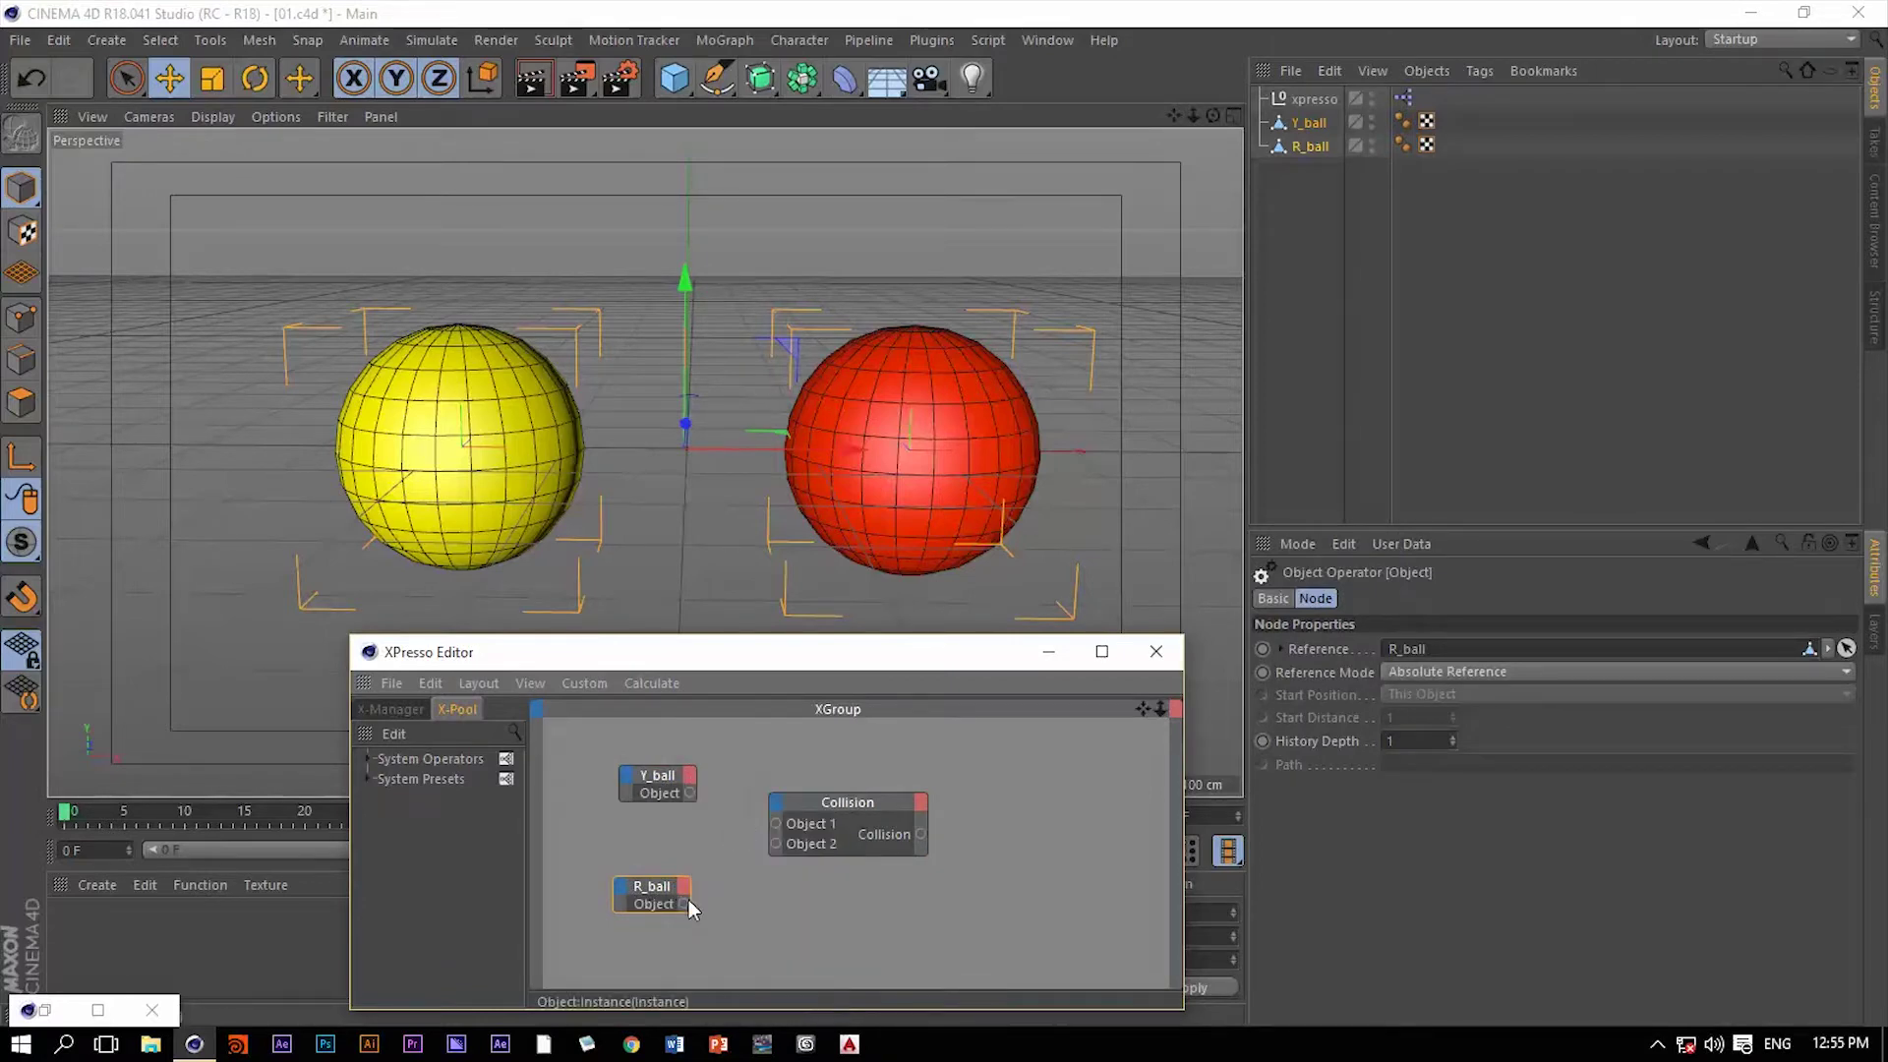
pyautogui.moveTo(775, 841); pyautogui.dragTo(775, 842)
pyautogui.moveTo(776, 824); pyautogui.dragTo(776, 825)
# Add a Result node to the XPresso graph and place it beyond the Collision node's output side.
pyautogui.rightClick(1009, 777)
pyautogui.moveTo(1058, 753)
pyautogui.moveTo(1214, 753)
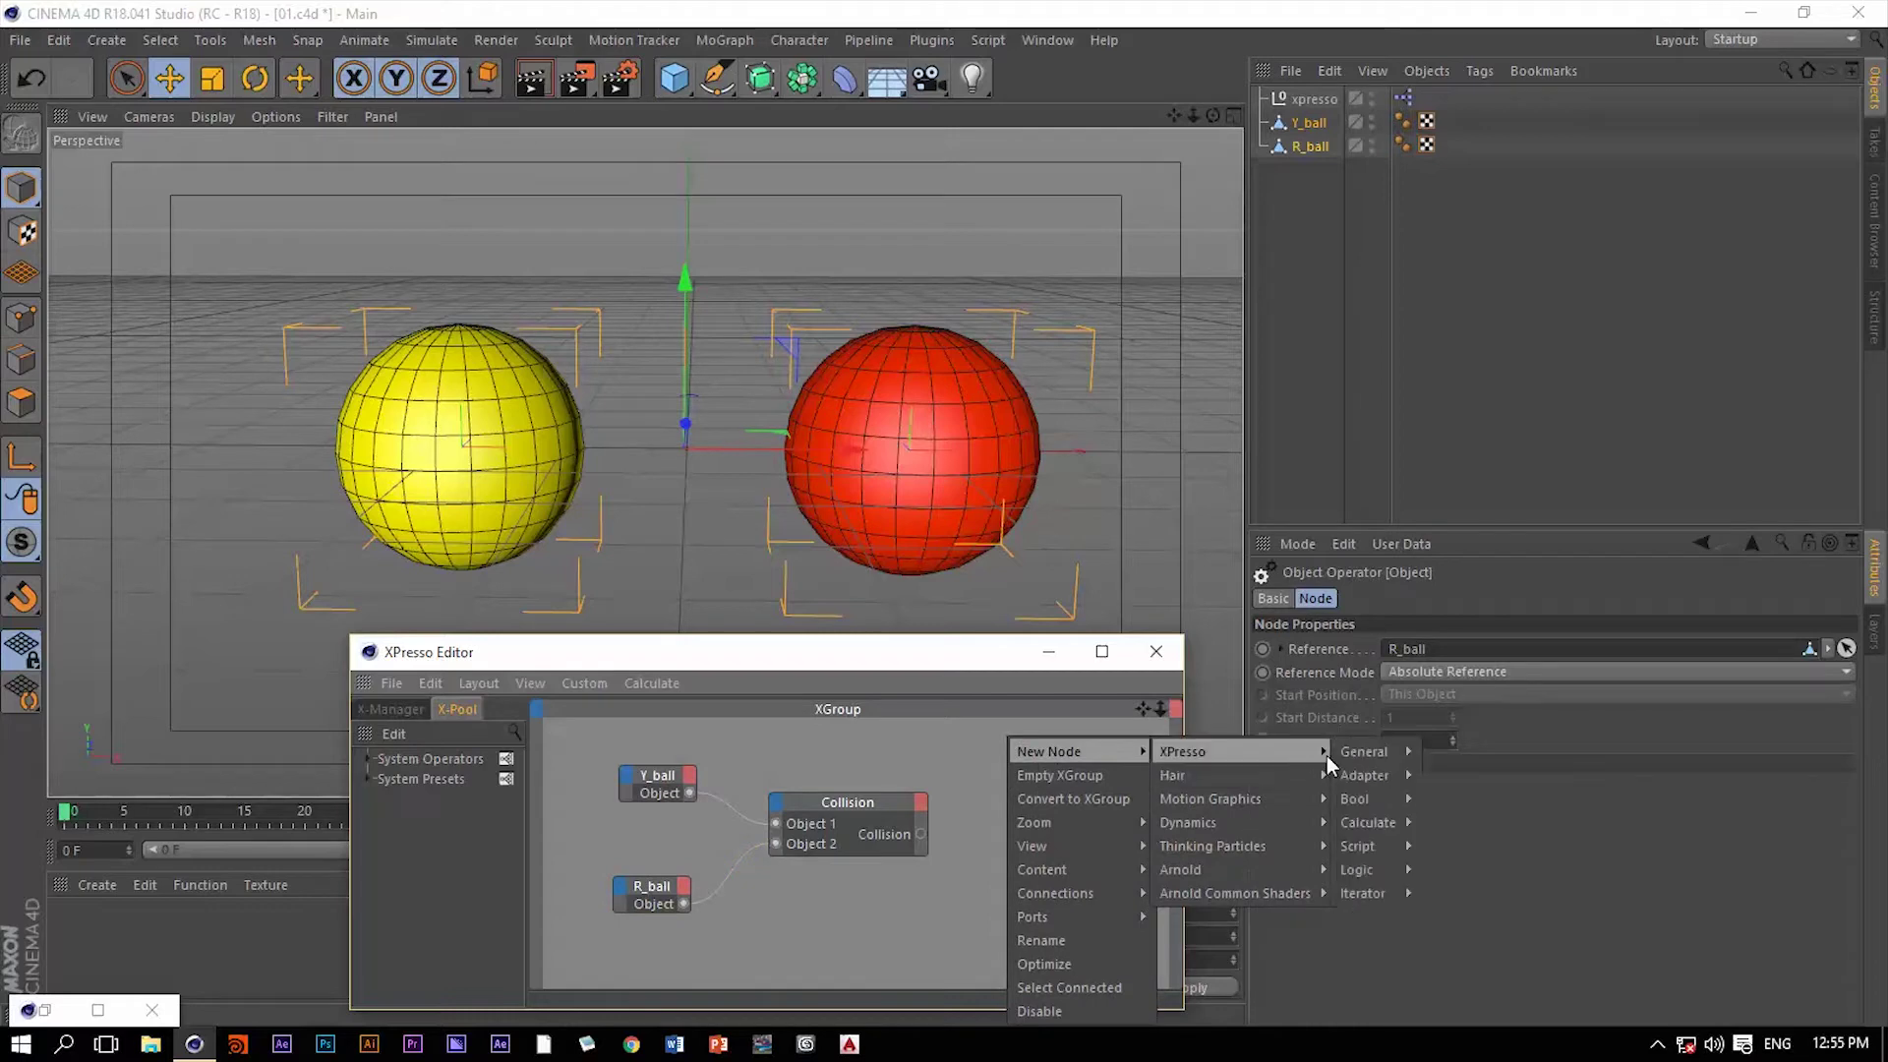
pyautogui.moveTo(1367, 751)
pyautogui.click(1459, 858)
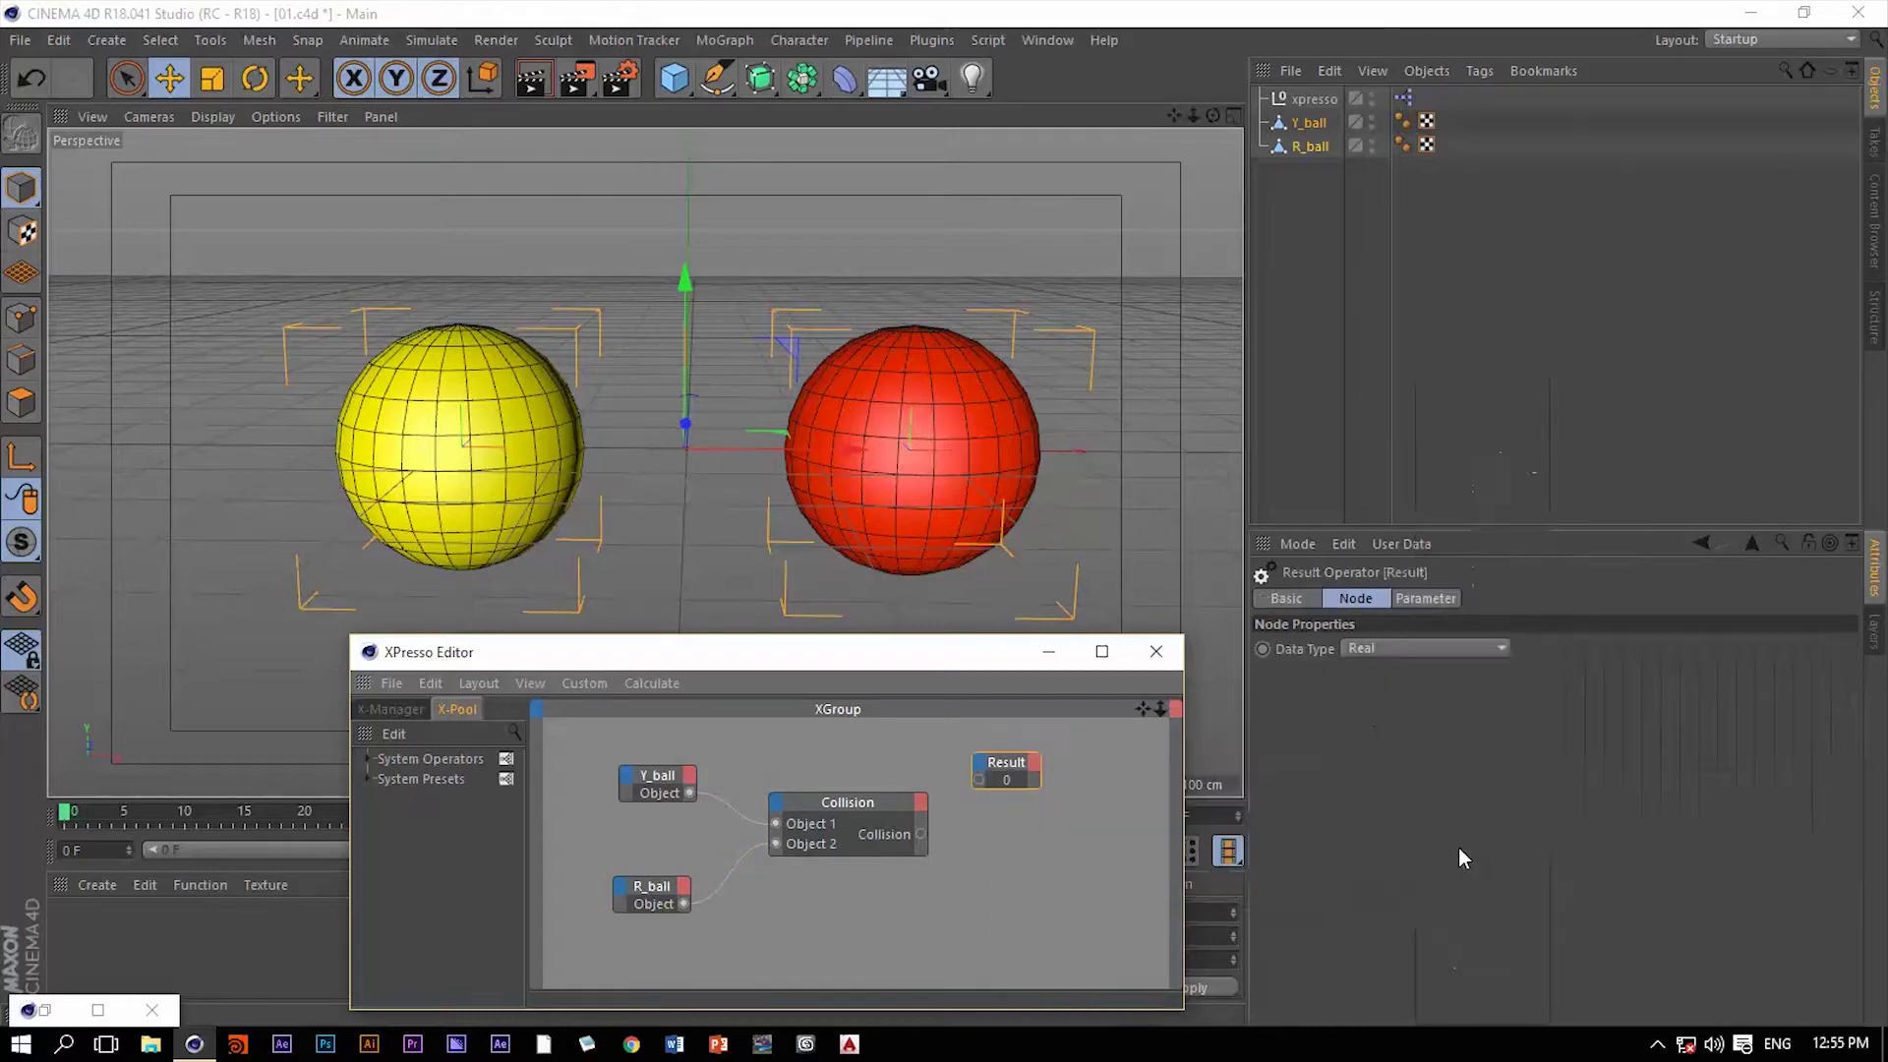
pyautogui.moveTo(1010, 770); pyautogui.dragTo(1037, 798)
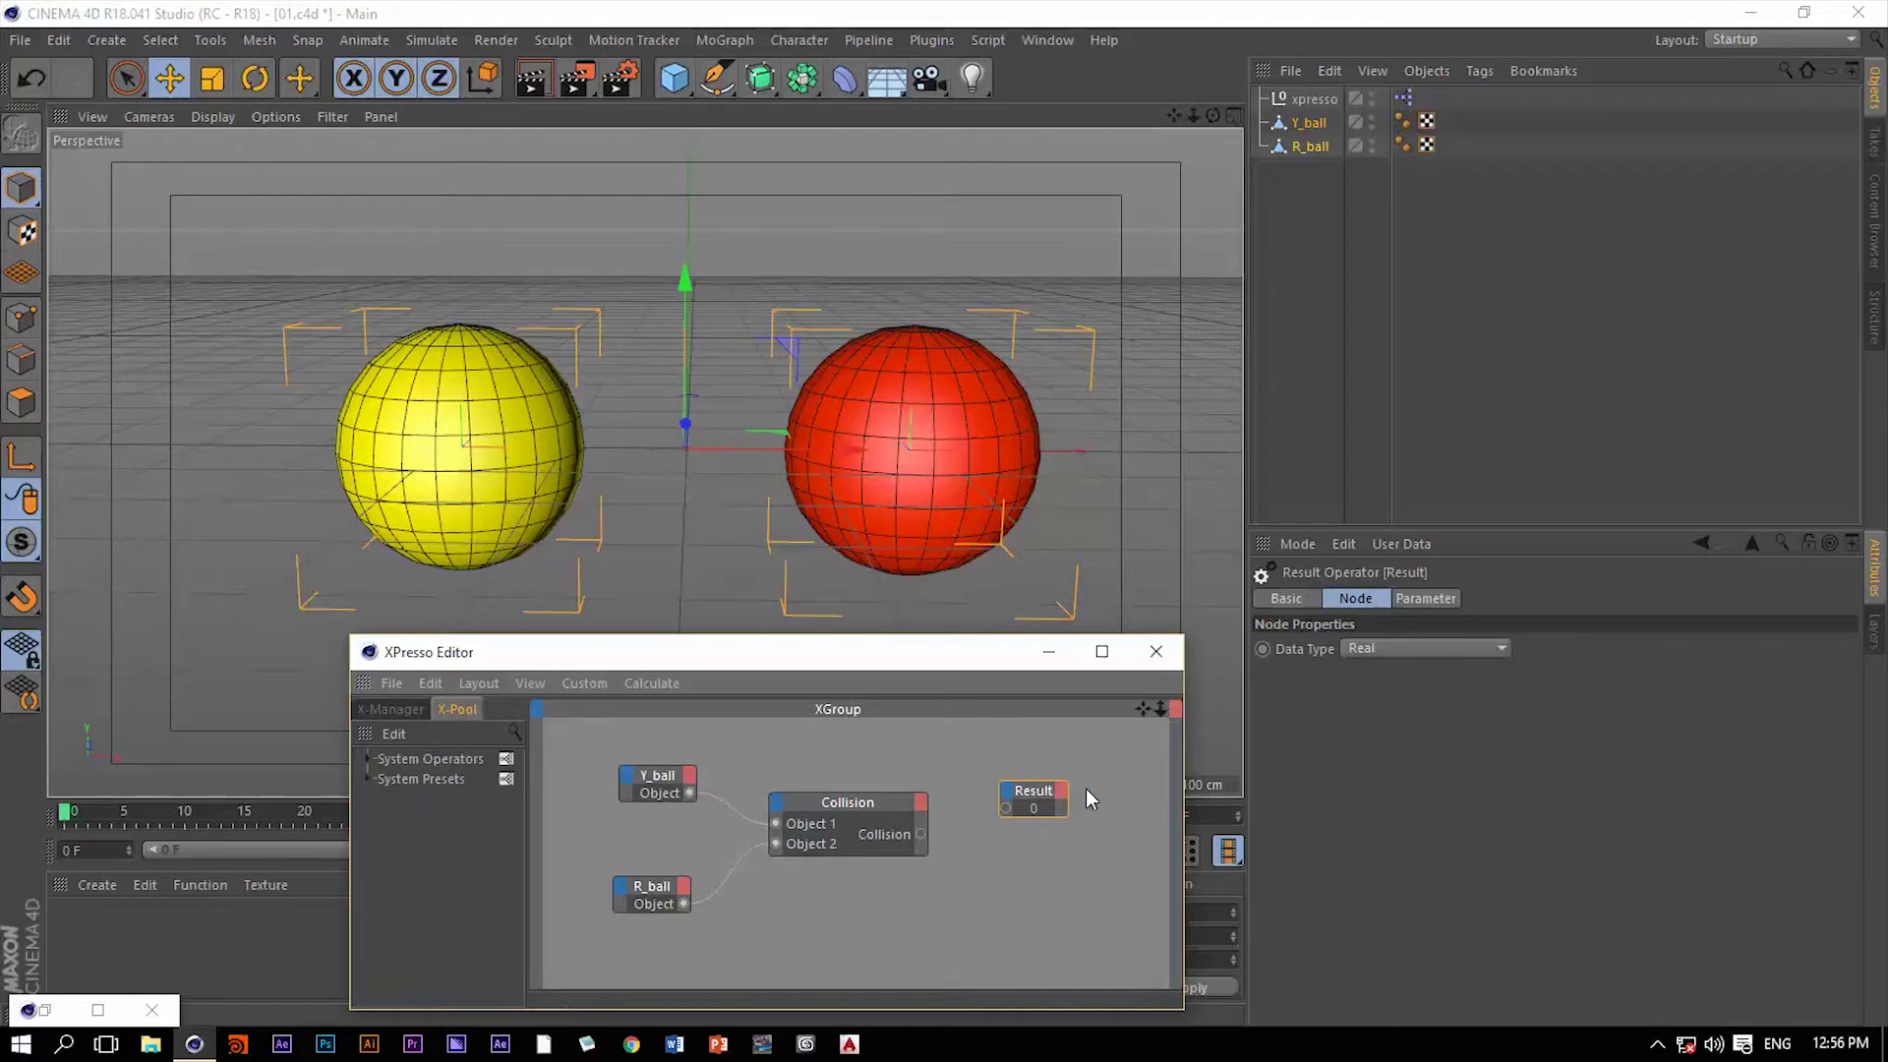
# Set the Result node's data type to Boole and connect the Collision output to its input.
pyautogui.click(1372, 646)
pyautogui.click(1384, 694)
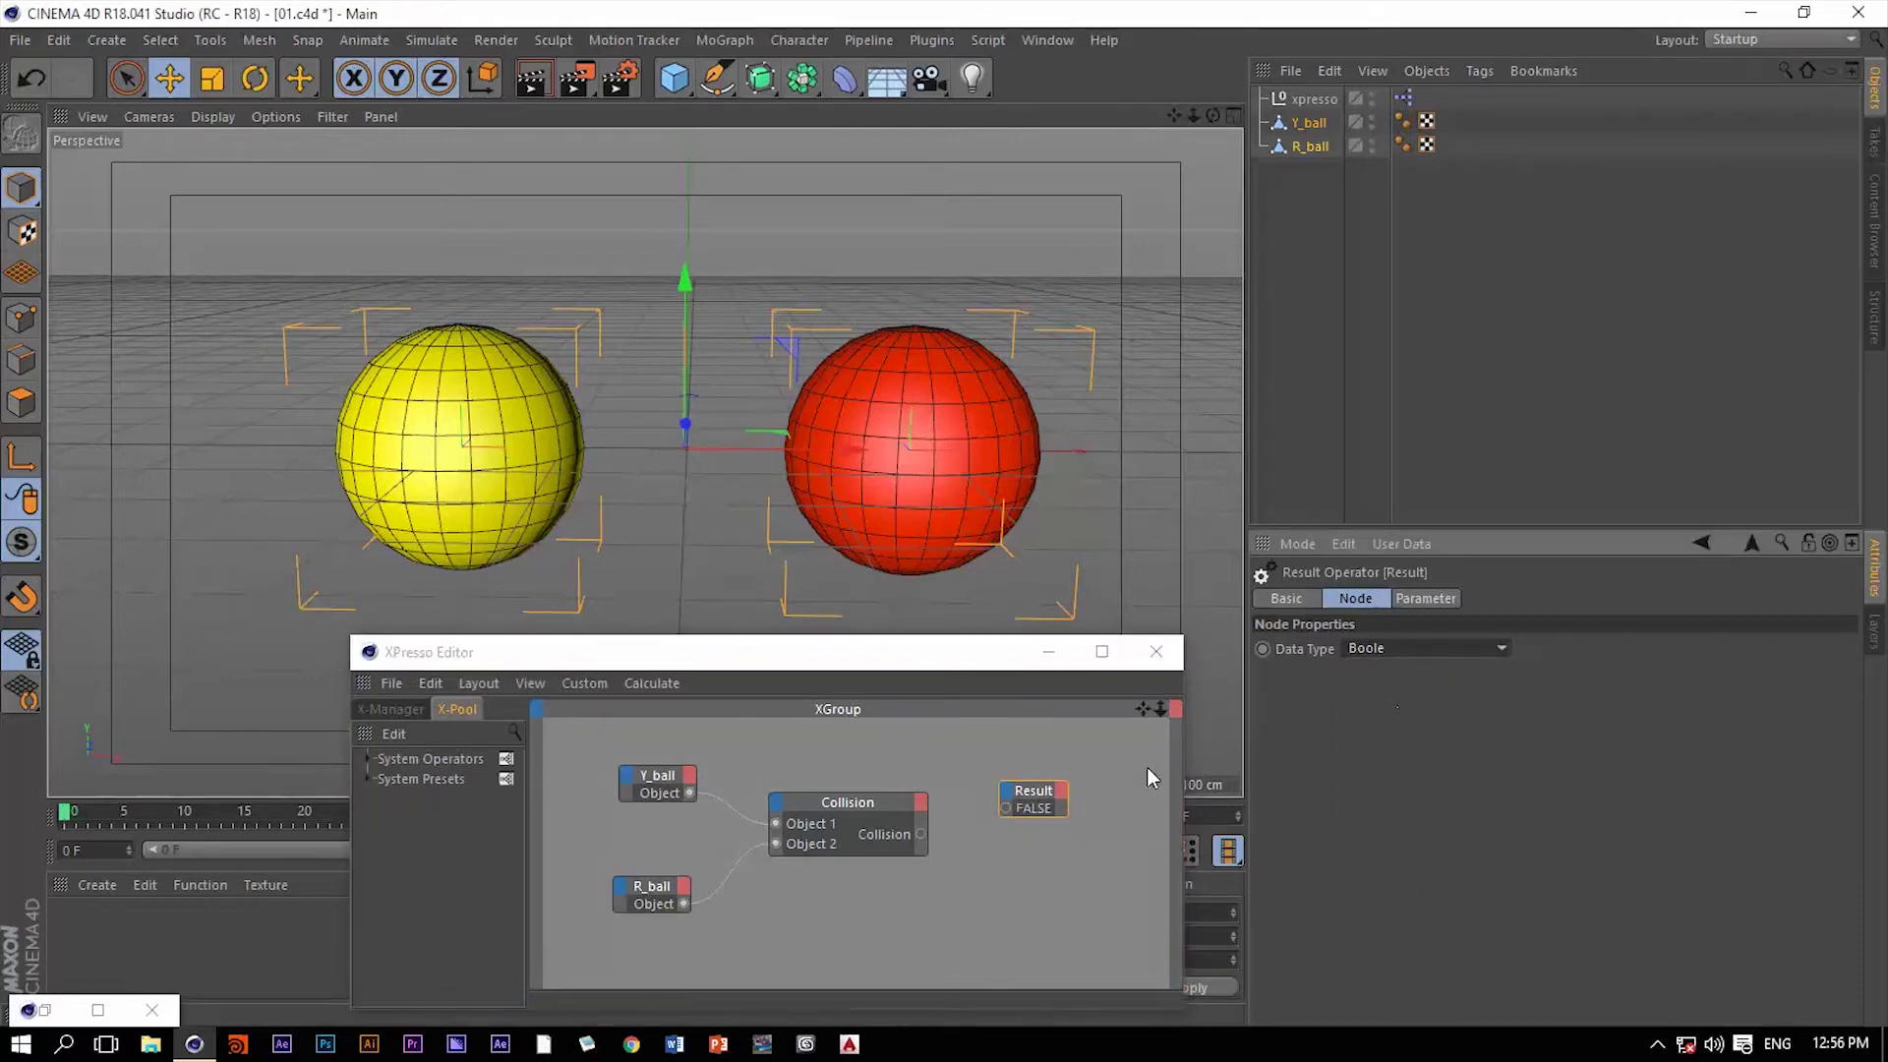
pyautogui.moveTo(1038, 793); pyautogui.dragTo(1047, 806)
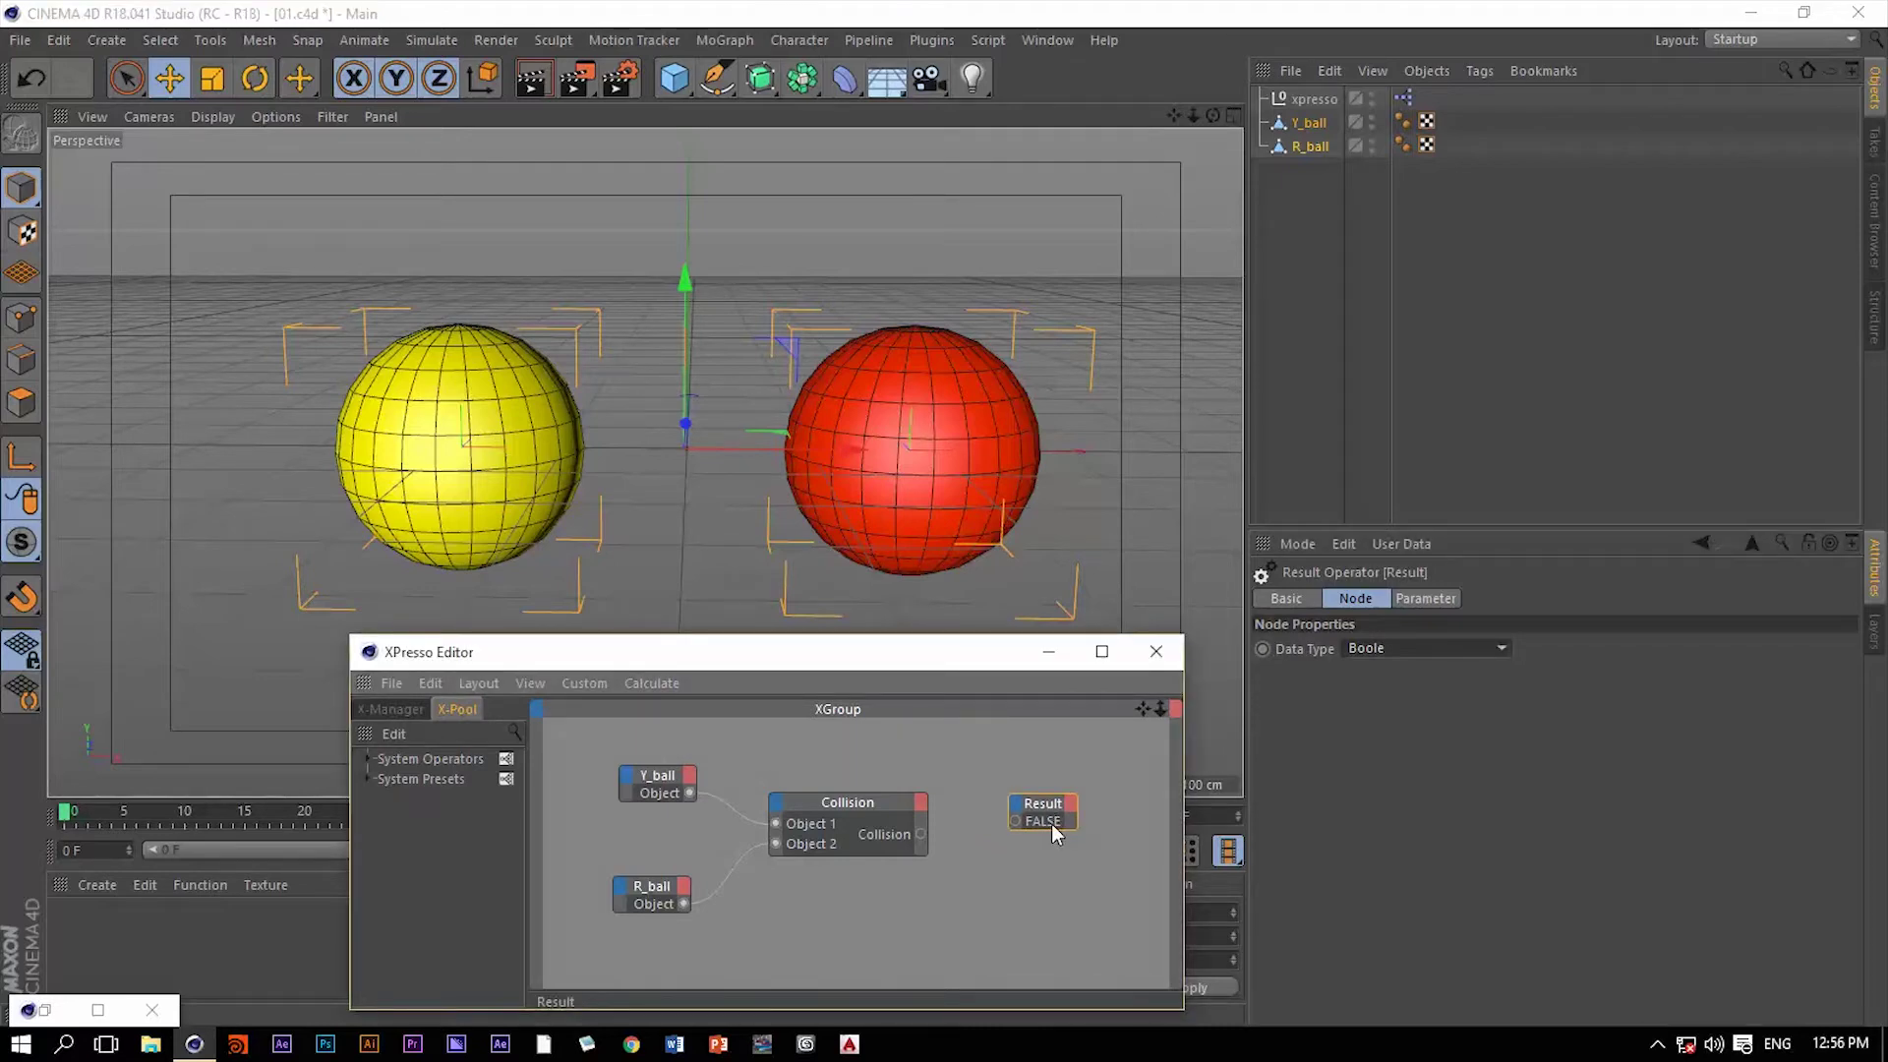
pyautogui.moveTo(920, 834); pyautogui.dragTo(1016, 821)
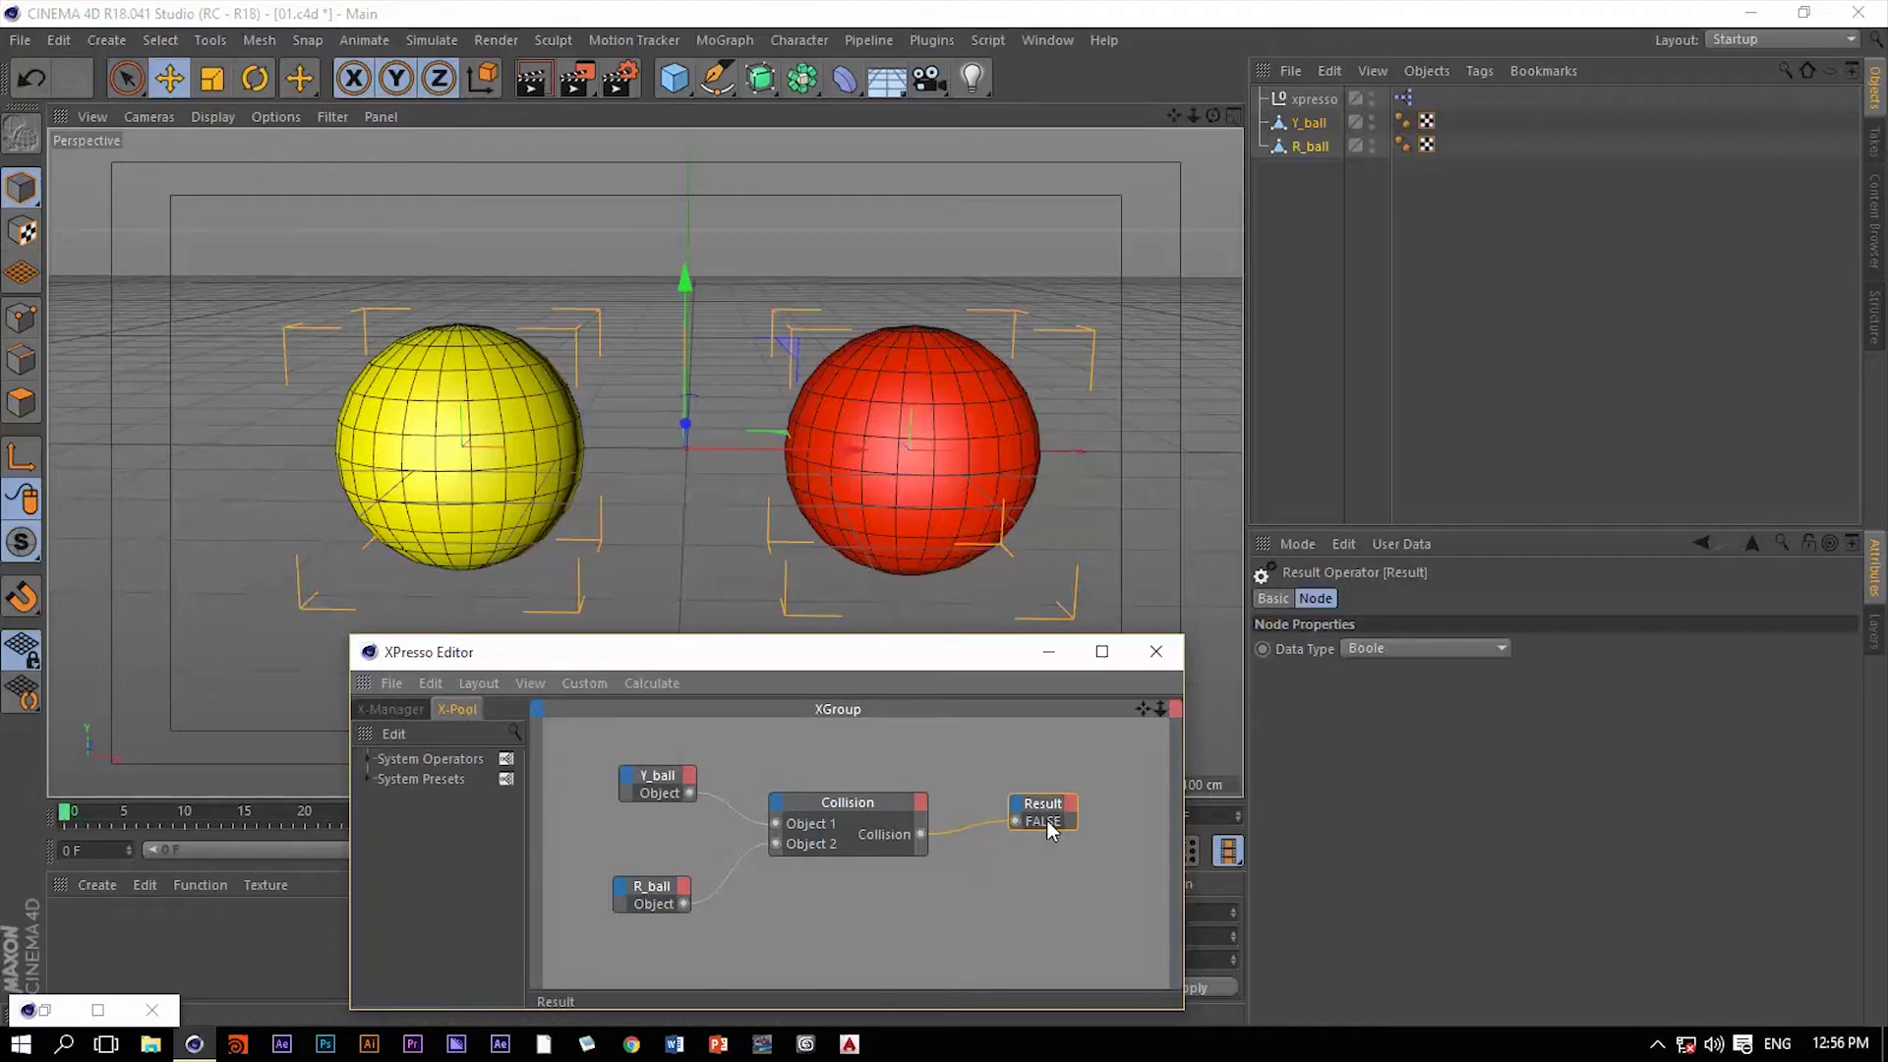
# Move the yellow ball along the X axis until it touches the red ball.
pyautogui.click(652, 482)
pyautogui.click(513, 429)
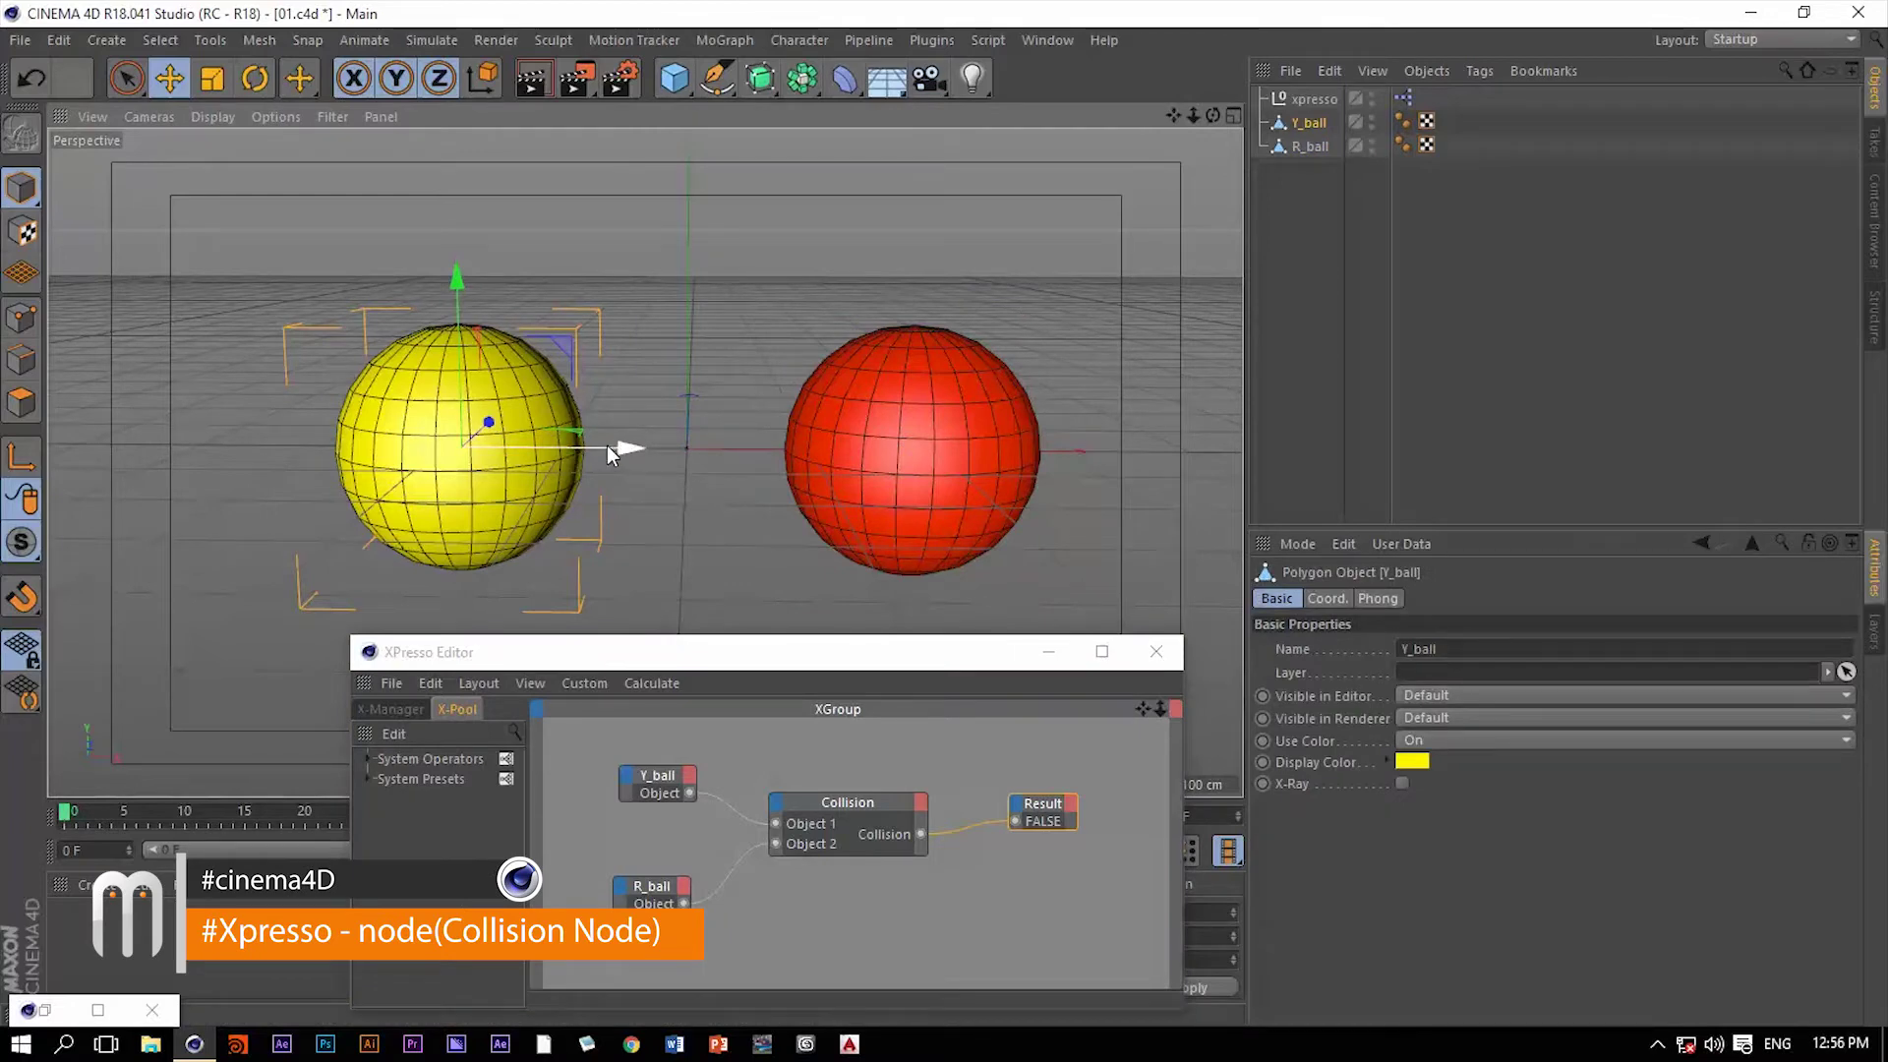
pyautogui.moveTo(610, 450); pyautogui.dragTo(814, 476)
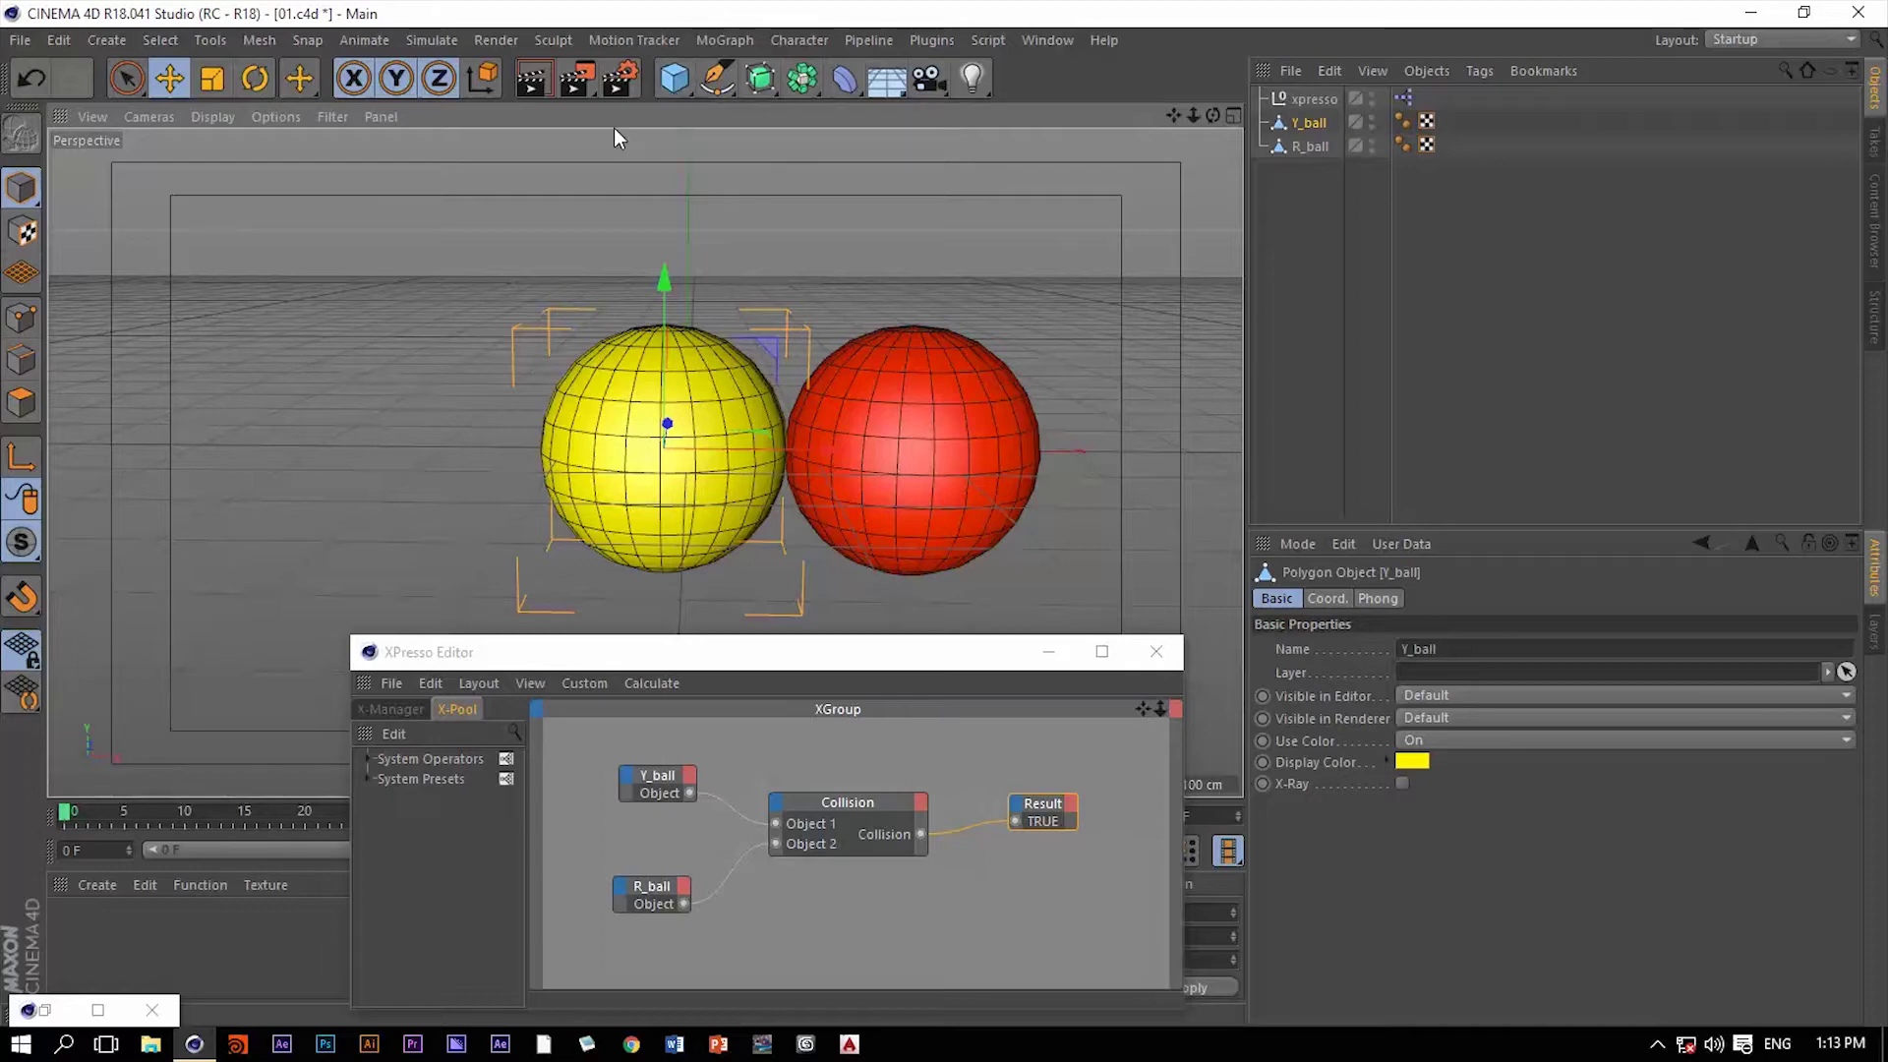
# Review the Collision node's available collision types and move the yellow ball back along X, away from the red ball.
pyautogui.click(883, 805)
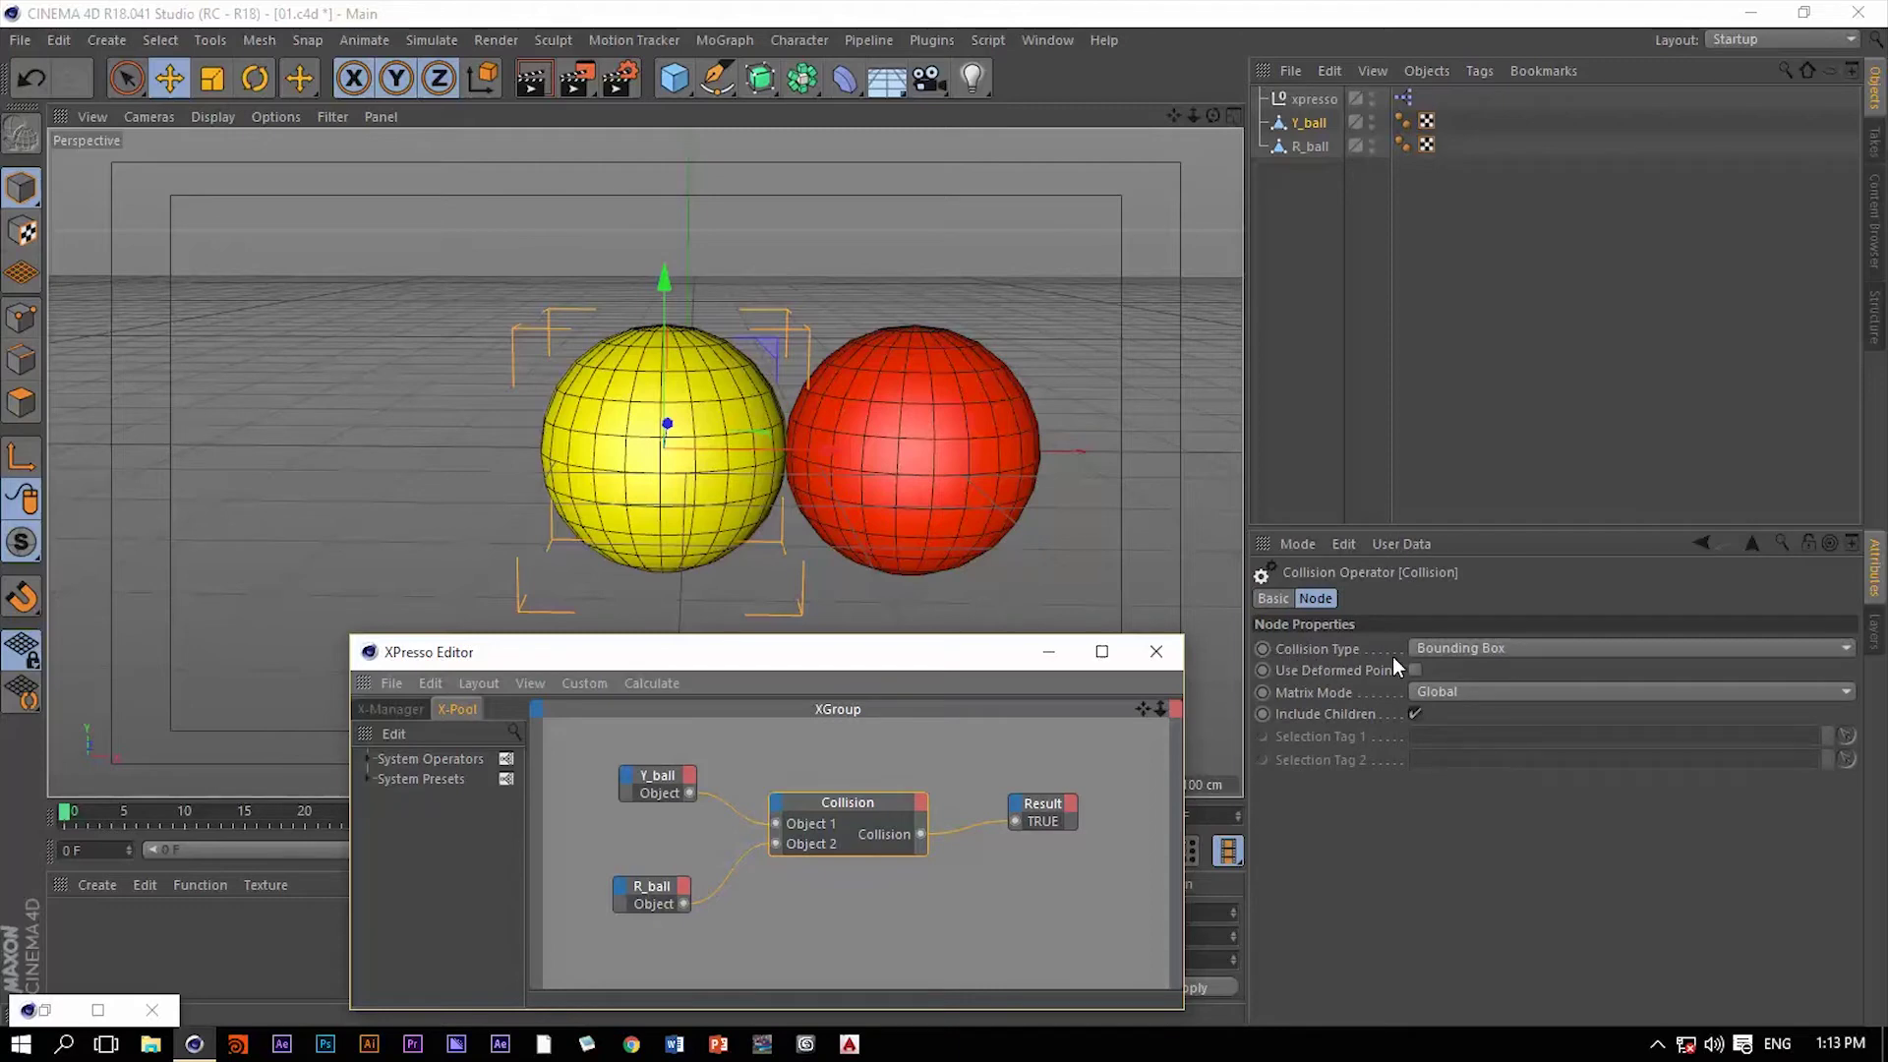
pyautogui.click(1437, 652)
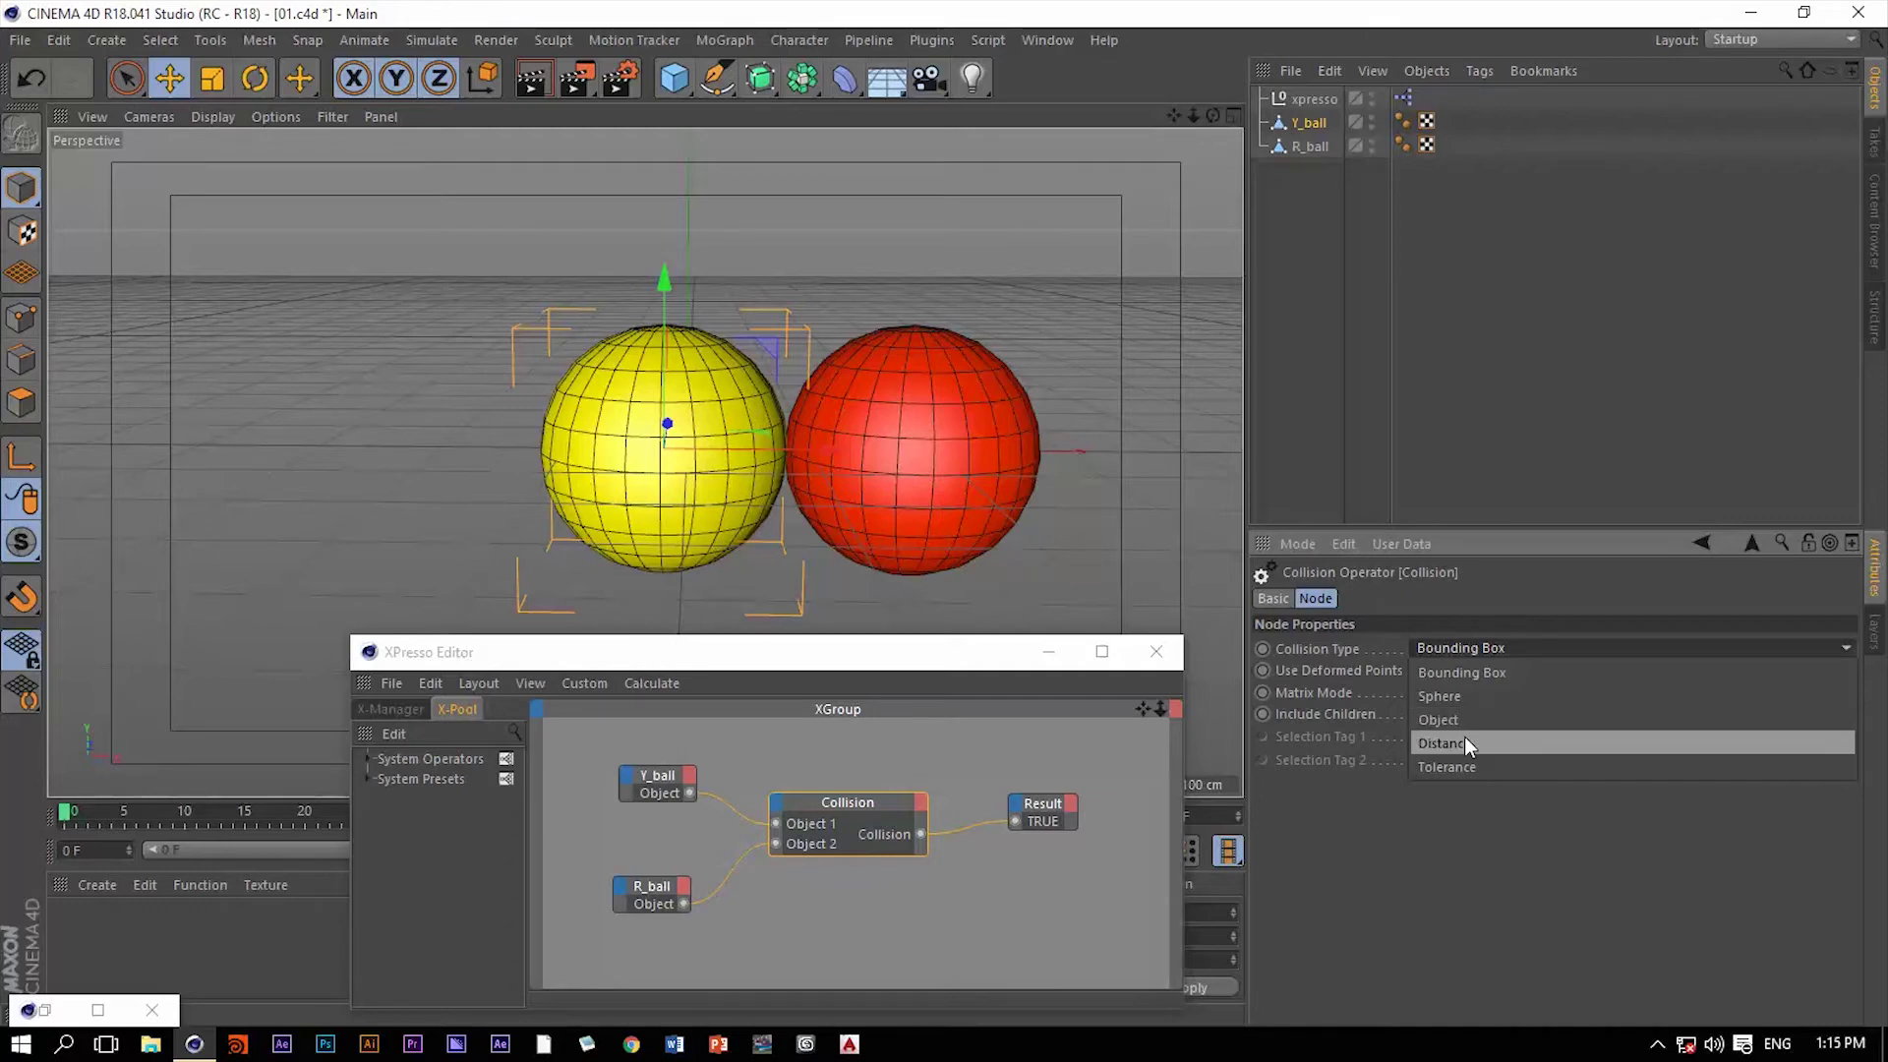
pyautogui.click(824, 448)
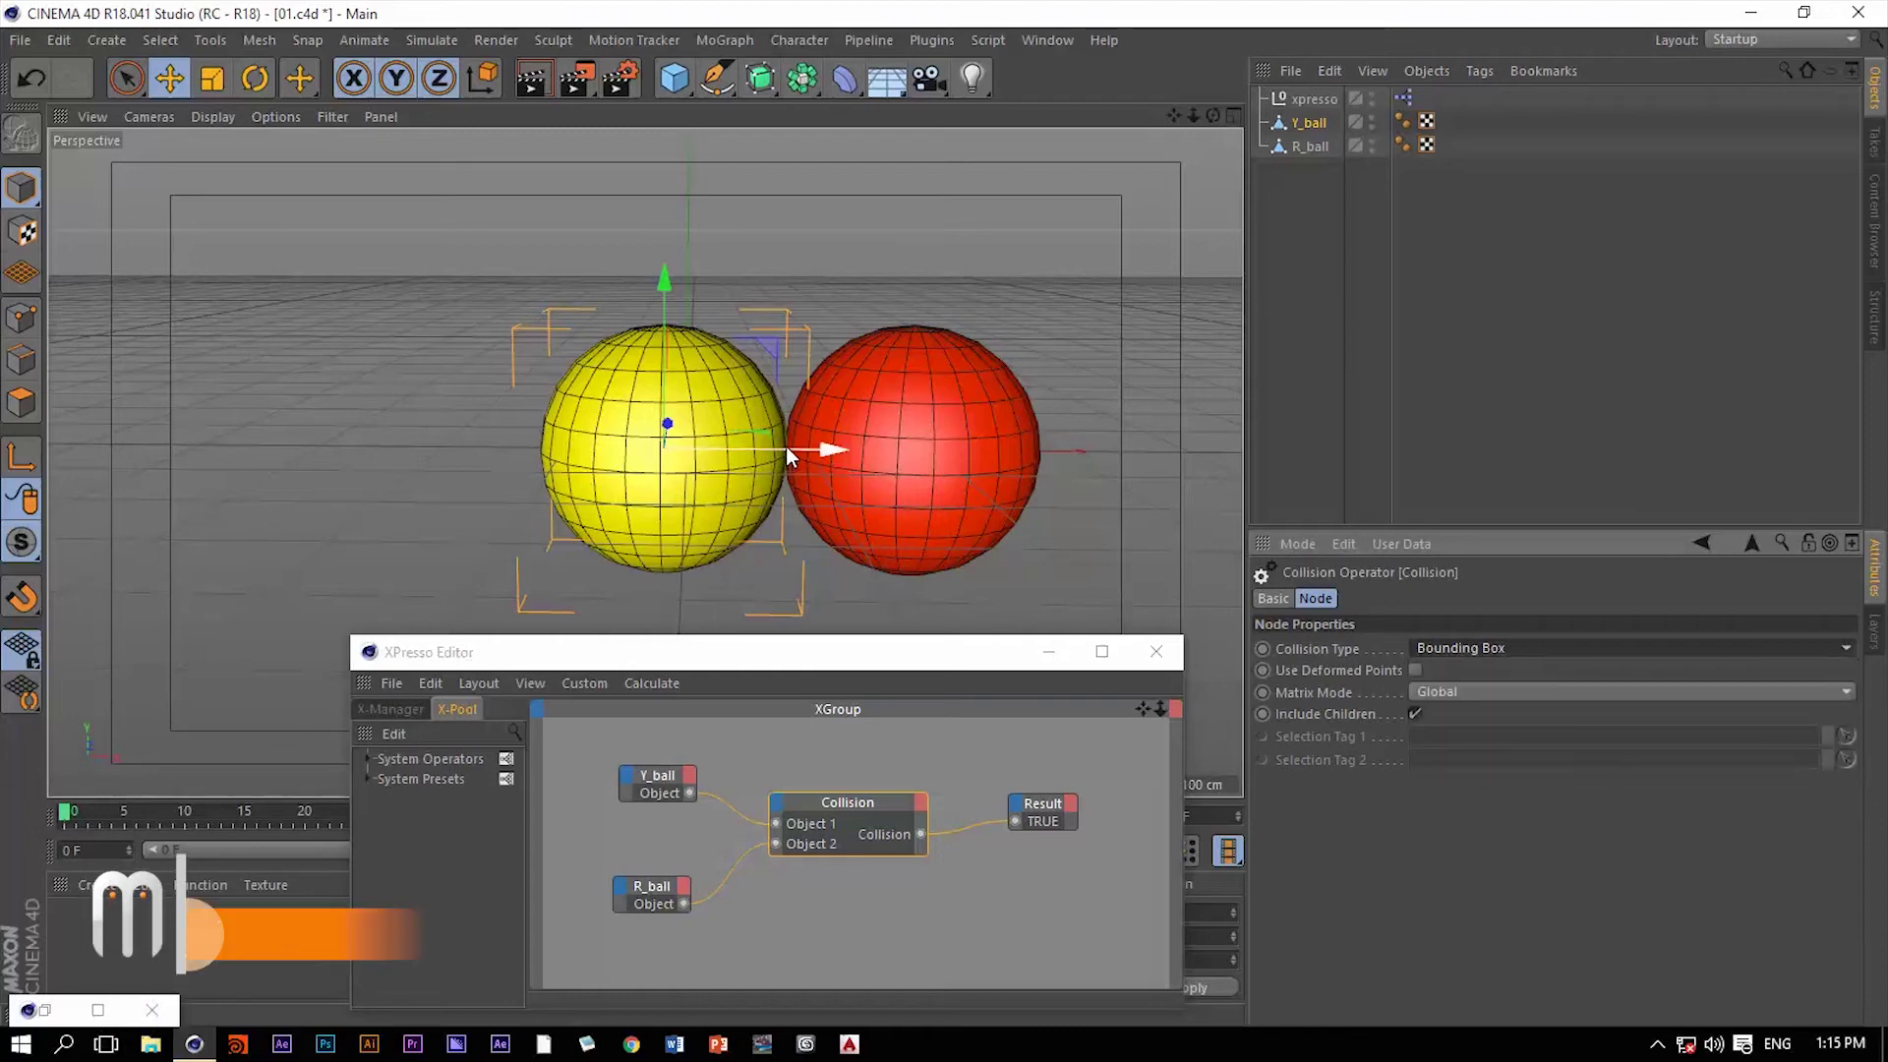
pyautogui.moveTo(786, 445); pyautogui.dragTo(628, 449)
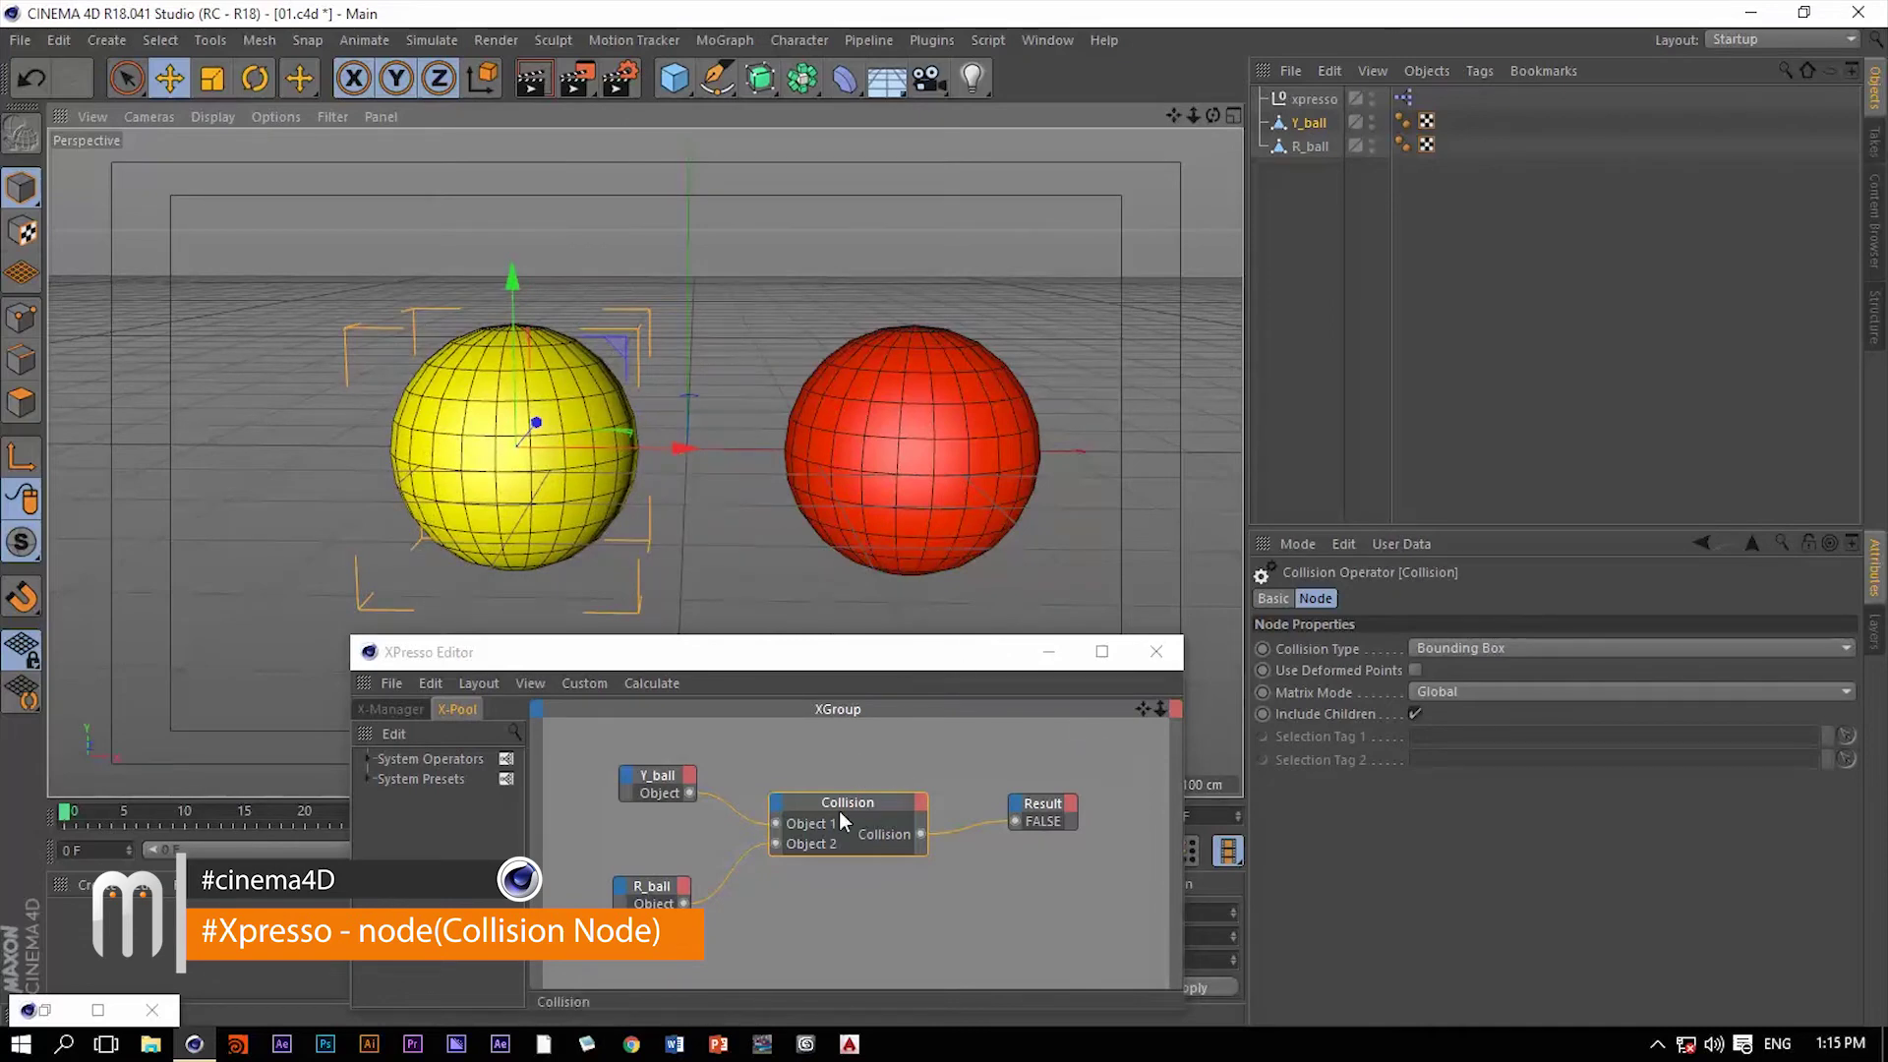
# Add a Tolerance input to the Collision node and set its collision type to Distance.
pyautogui.click(778, 801)
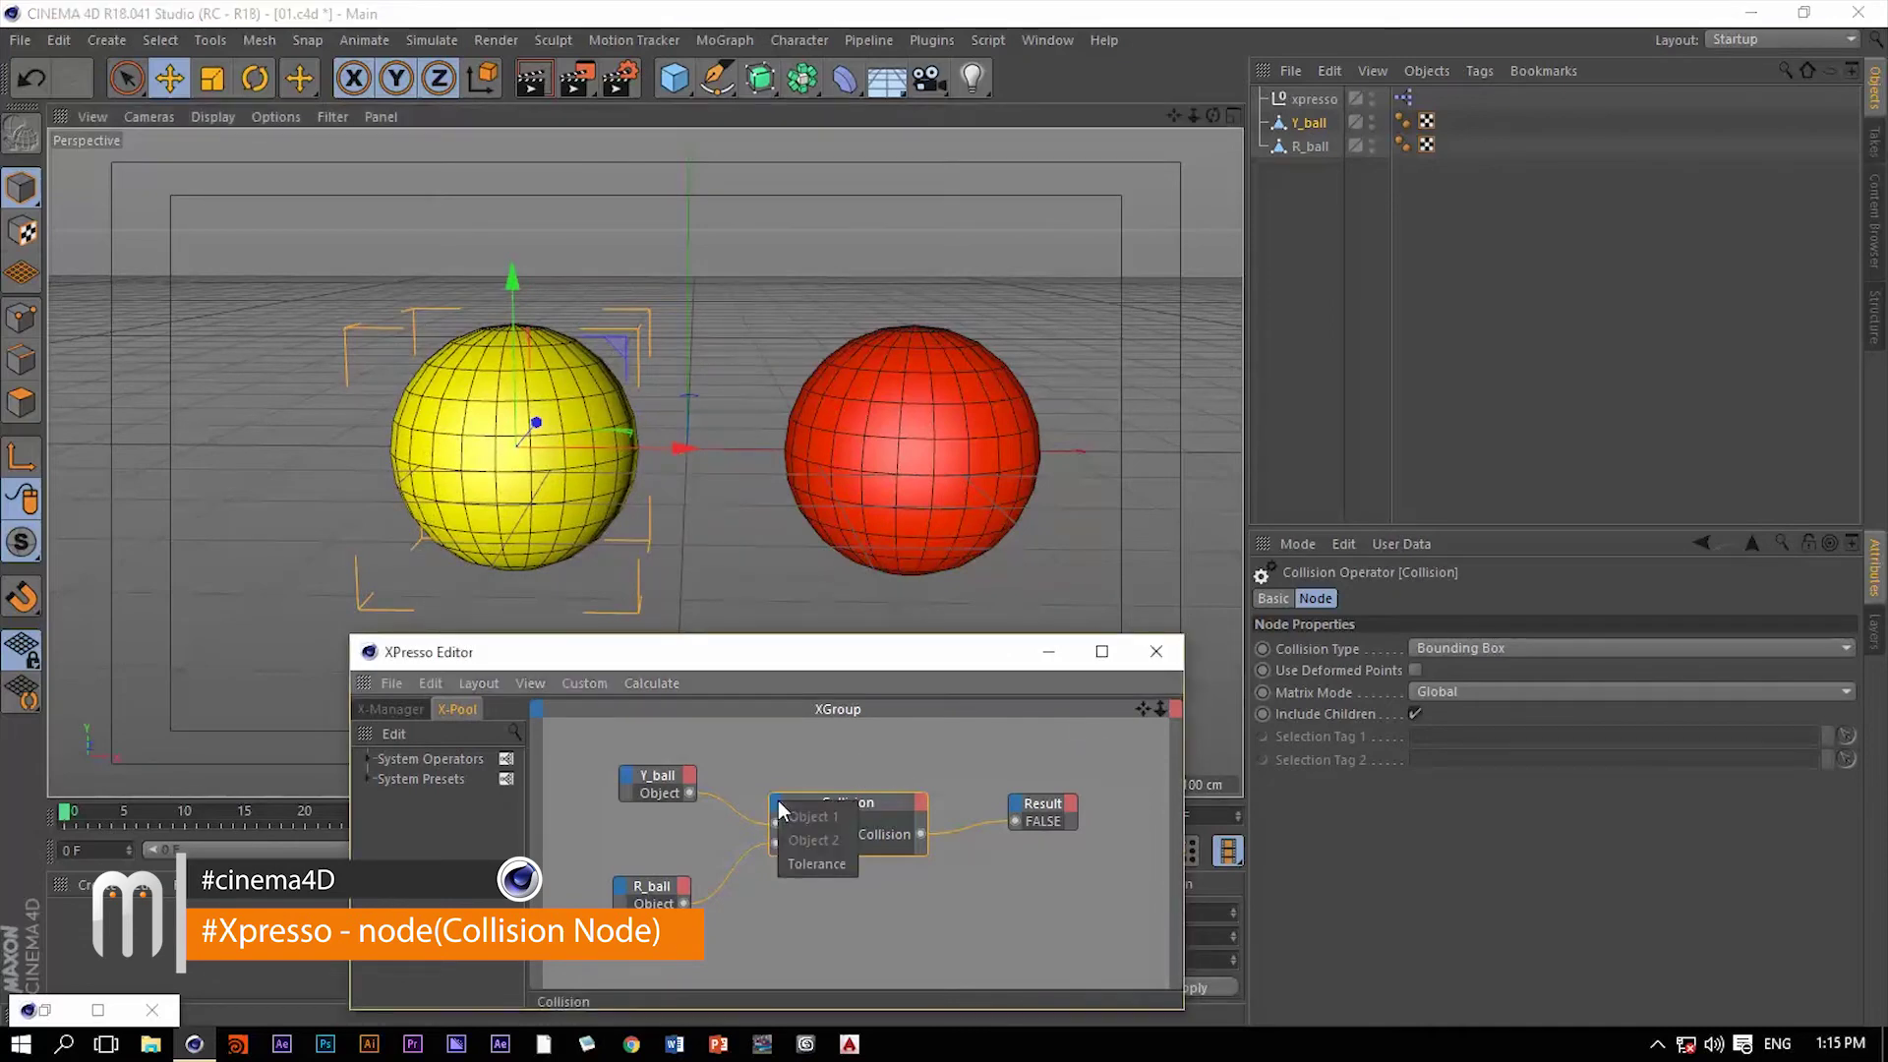
pyautogui.click(821, 863)
pyautogui.click(1426, 598)
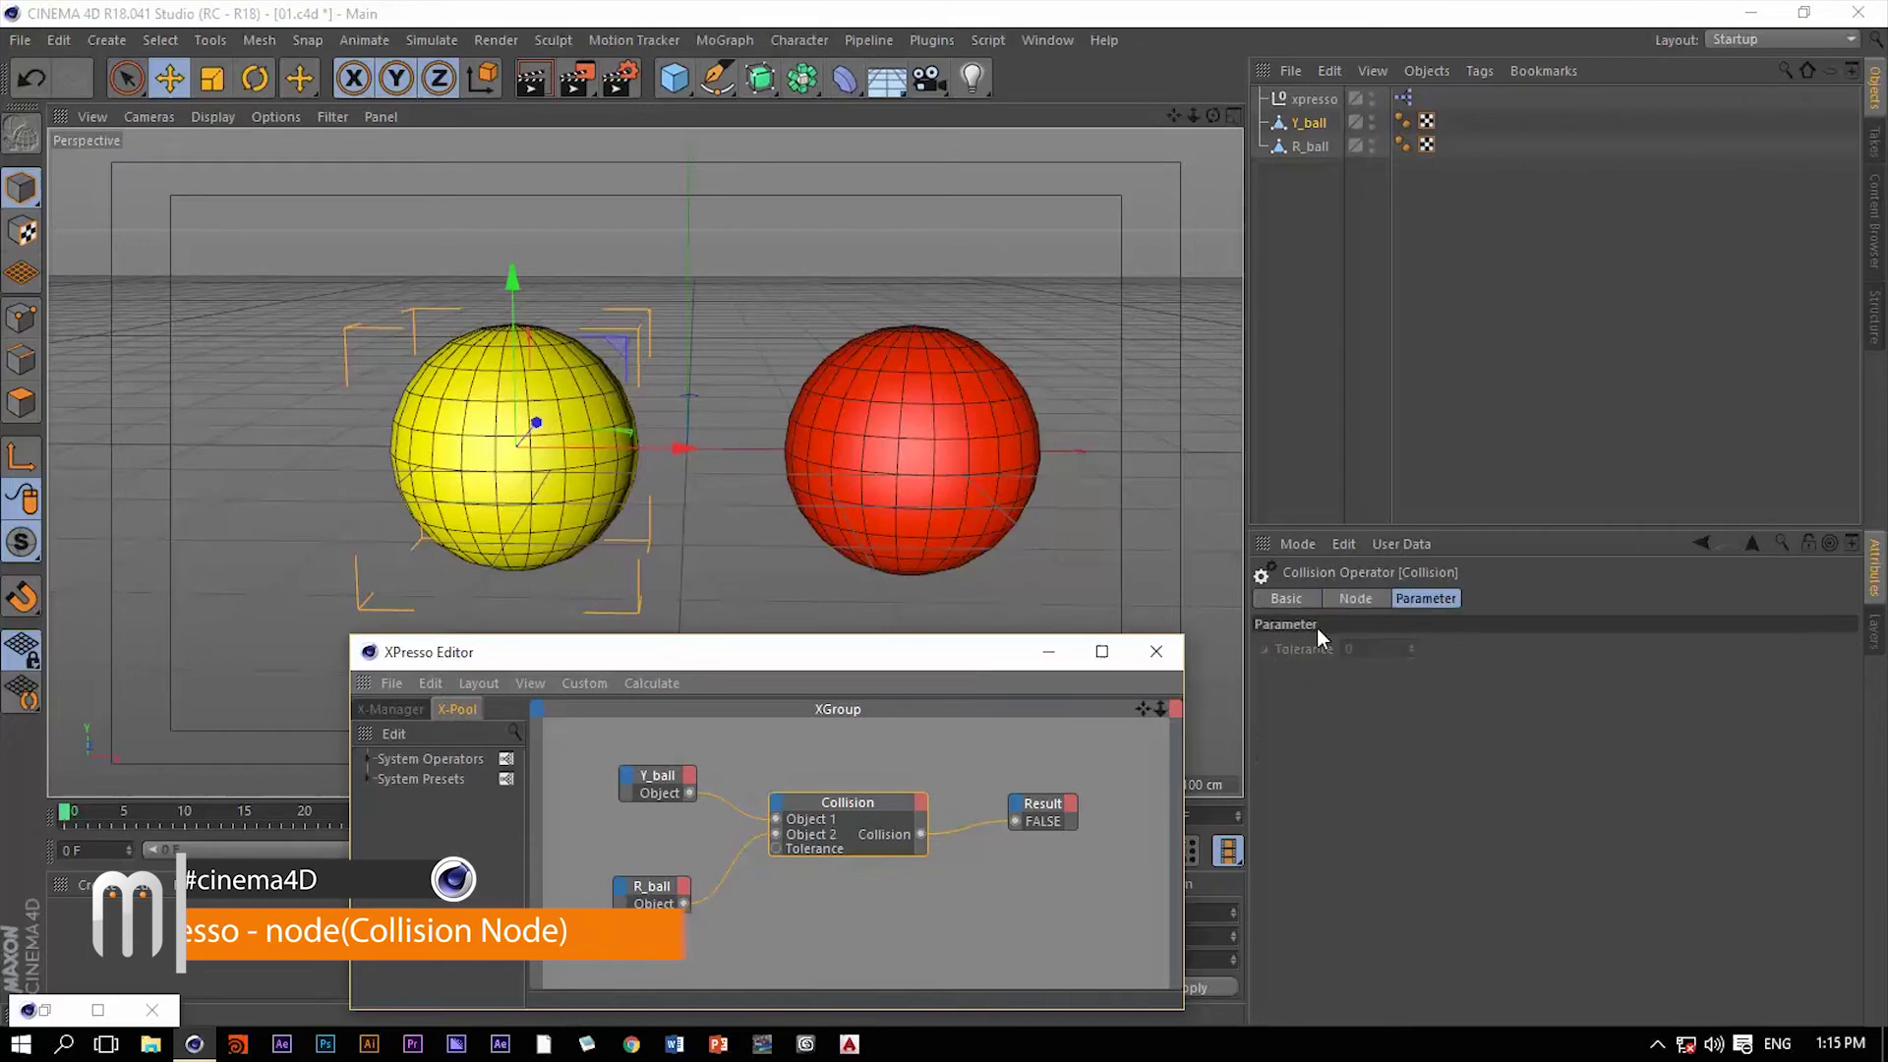
pyautogui.click(1355, 598)
pyautogui.click(1459, 647)
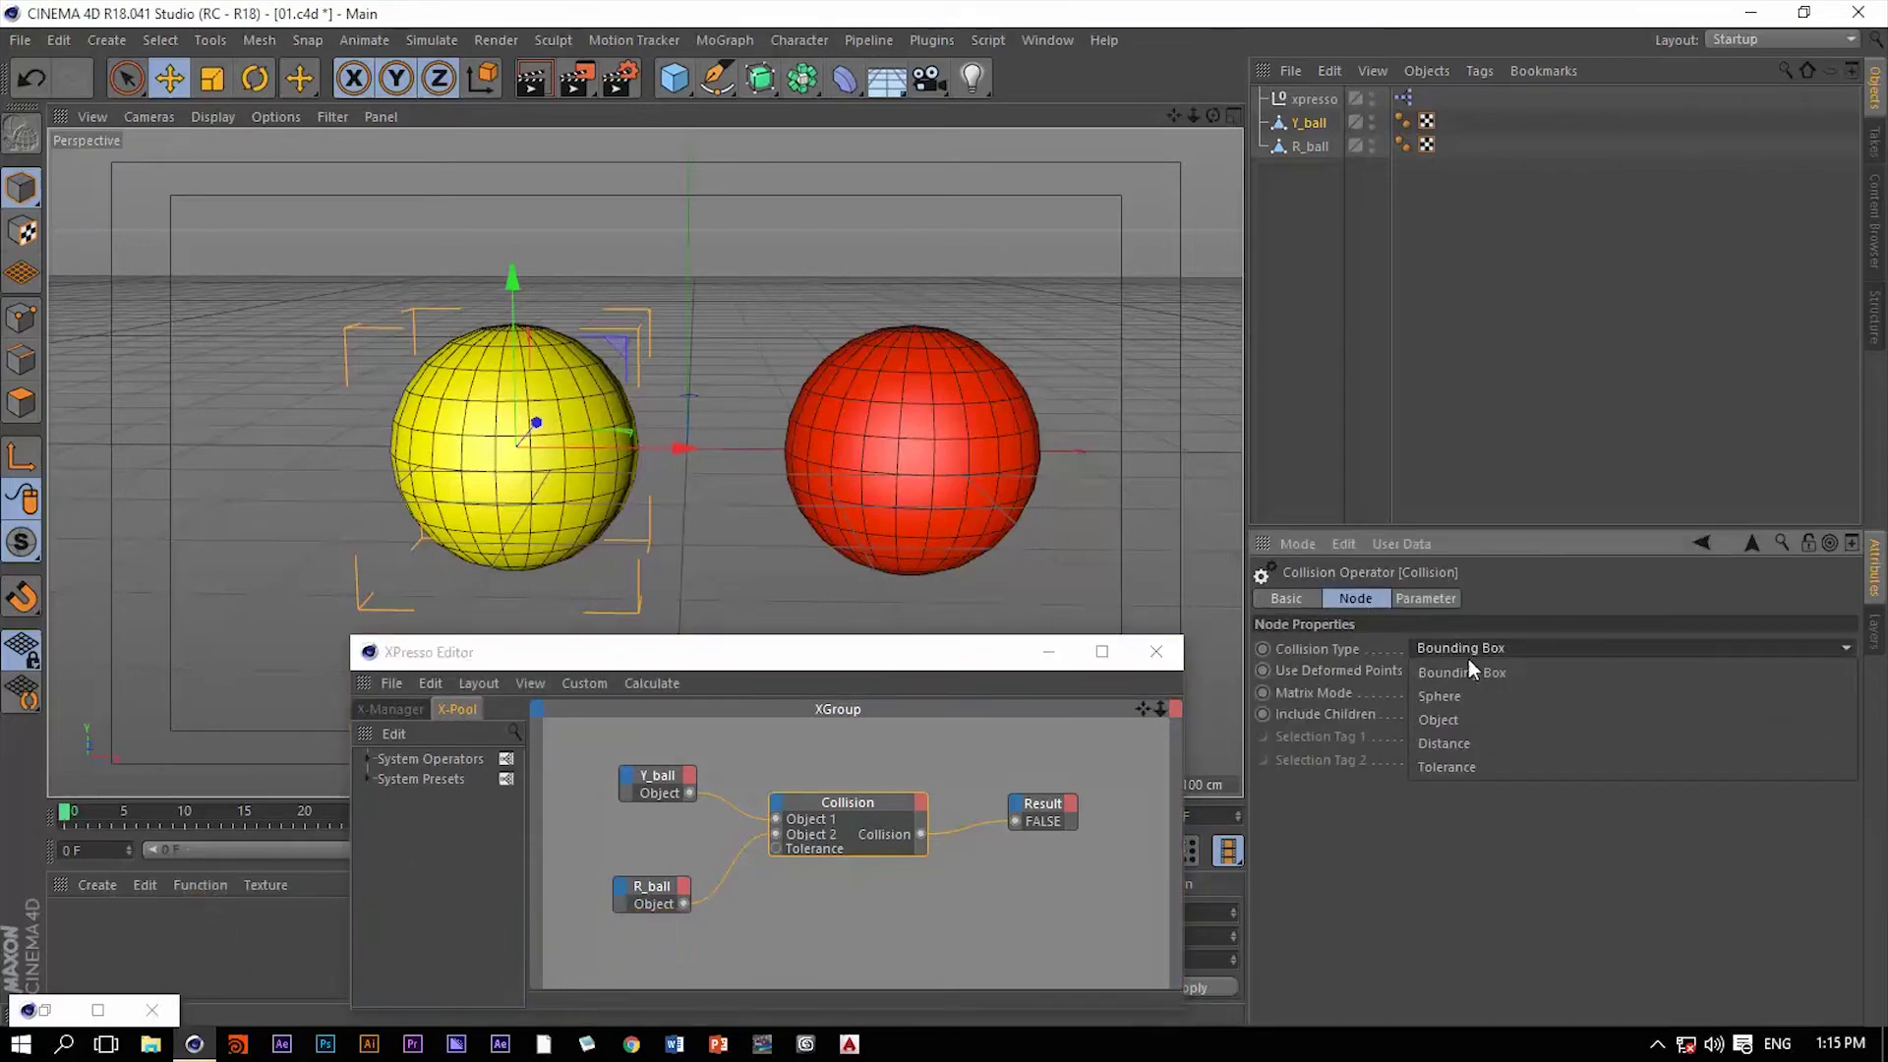
pyautogui.click(1442, 743)
# Set the Collision node's Tolerance to 100 and move the yellow ball slightly along X toward the red ball.
pyautogui.click(1417, 605)
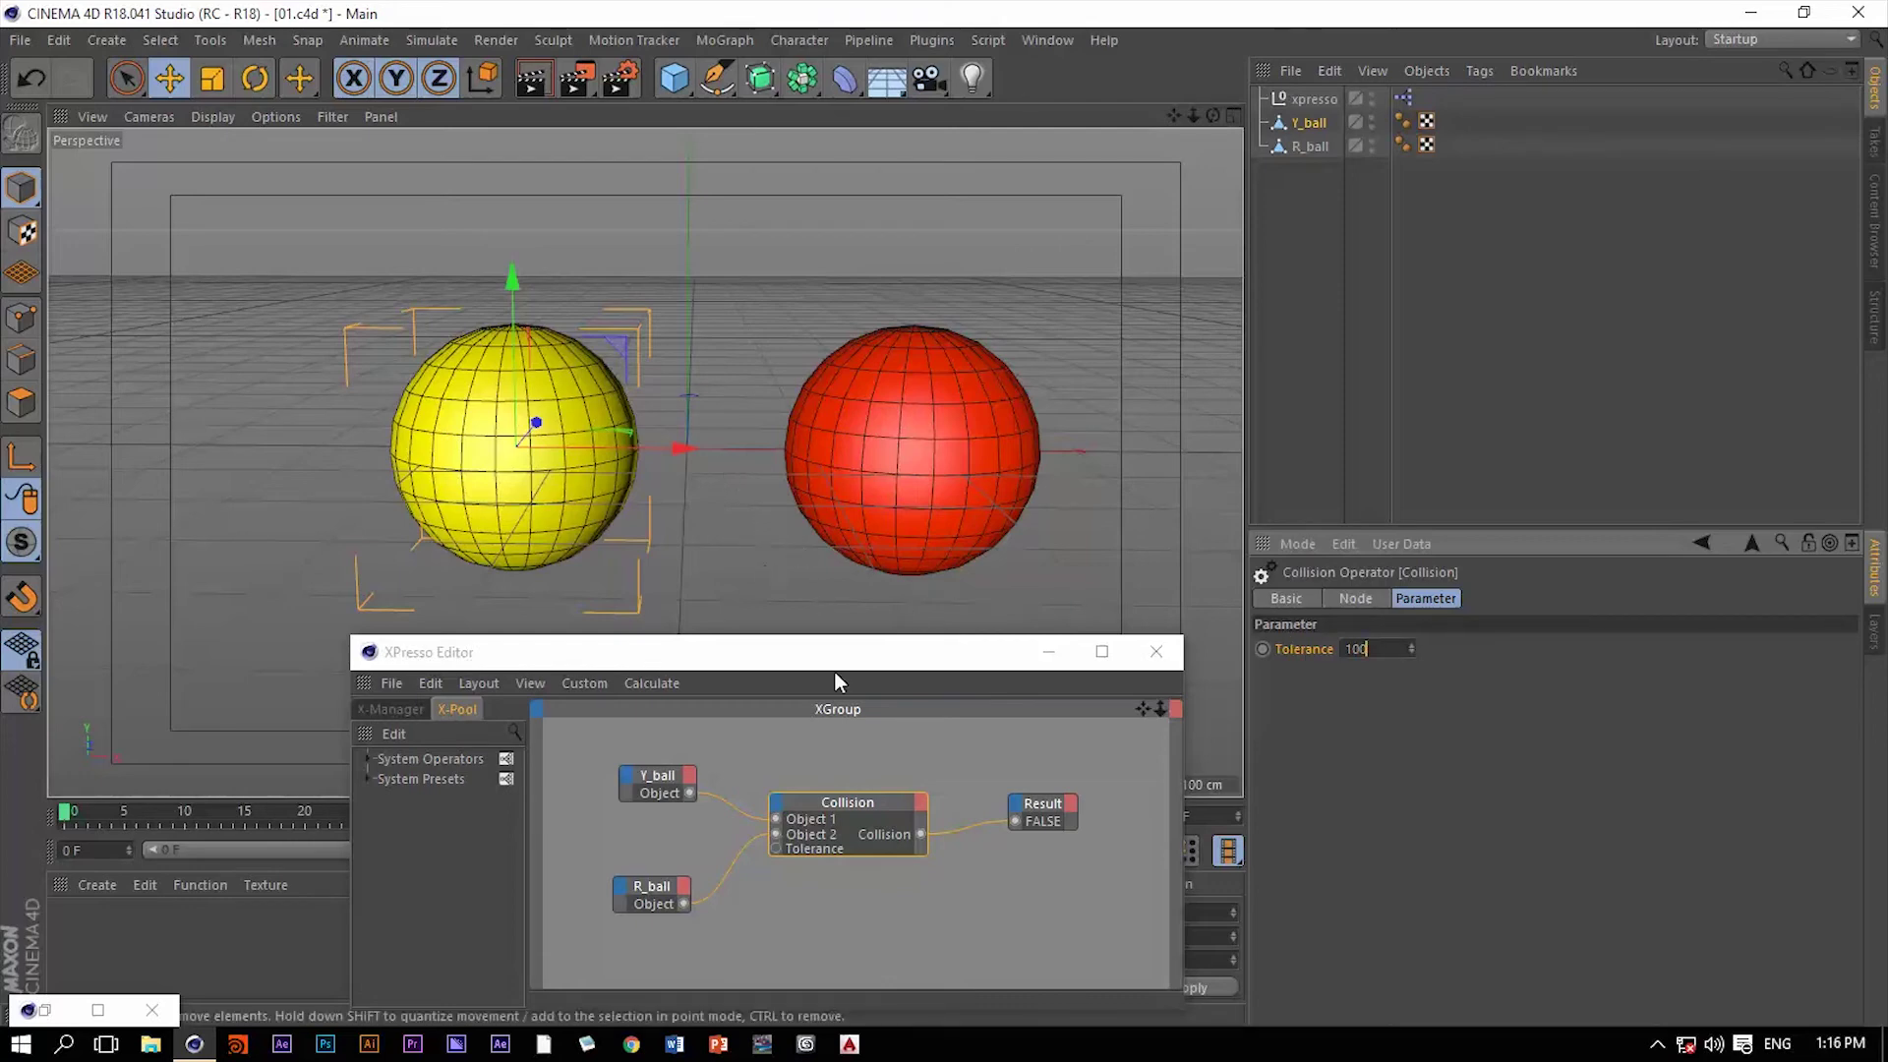
pyautogui.click(982, 765)
pyautogui.moveTo(674, 450); pyautogui.dragTo(728, 454)
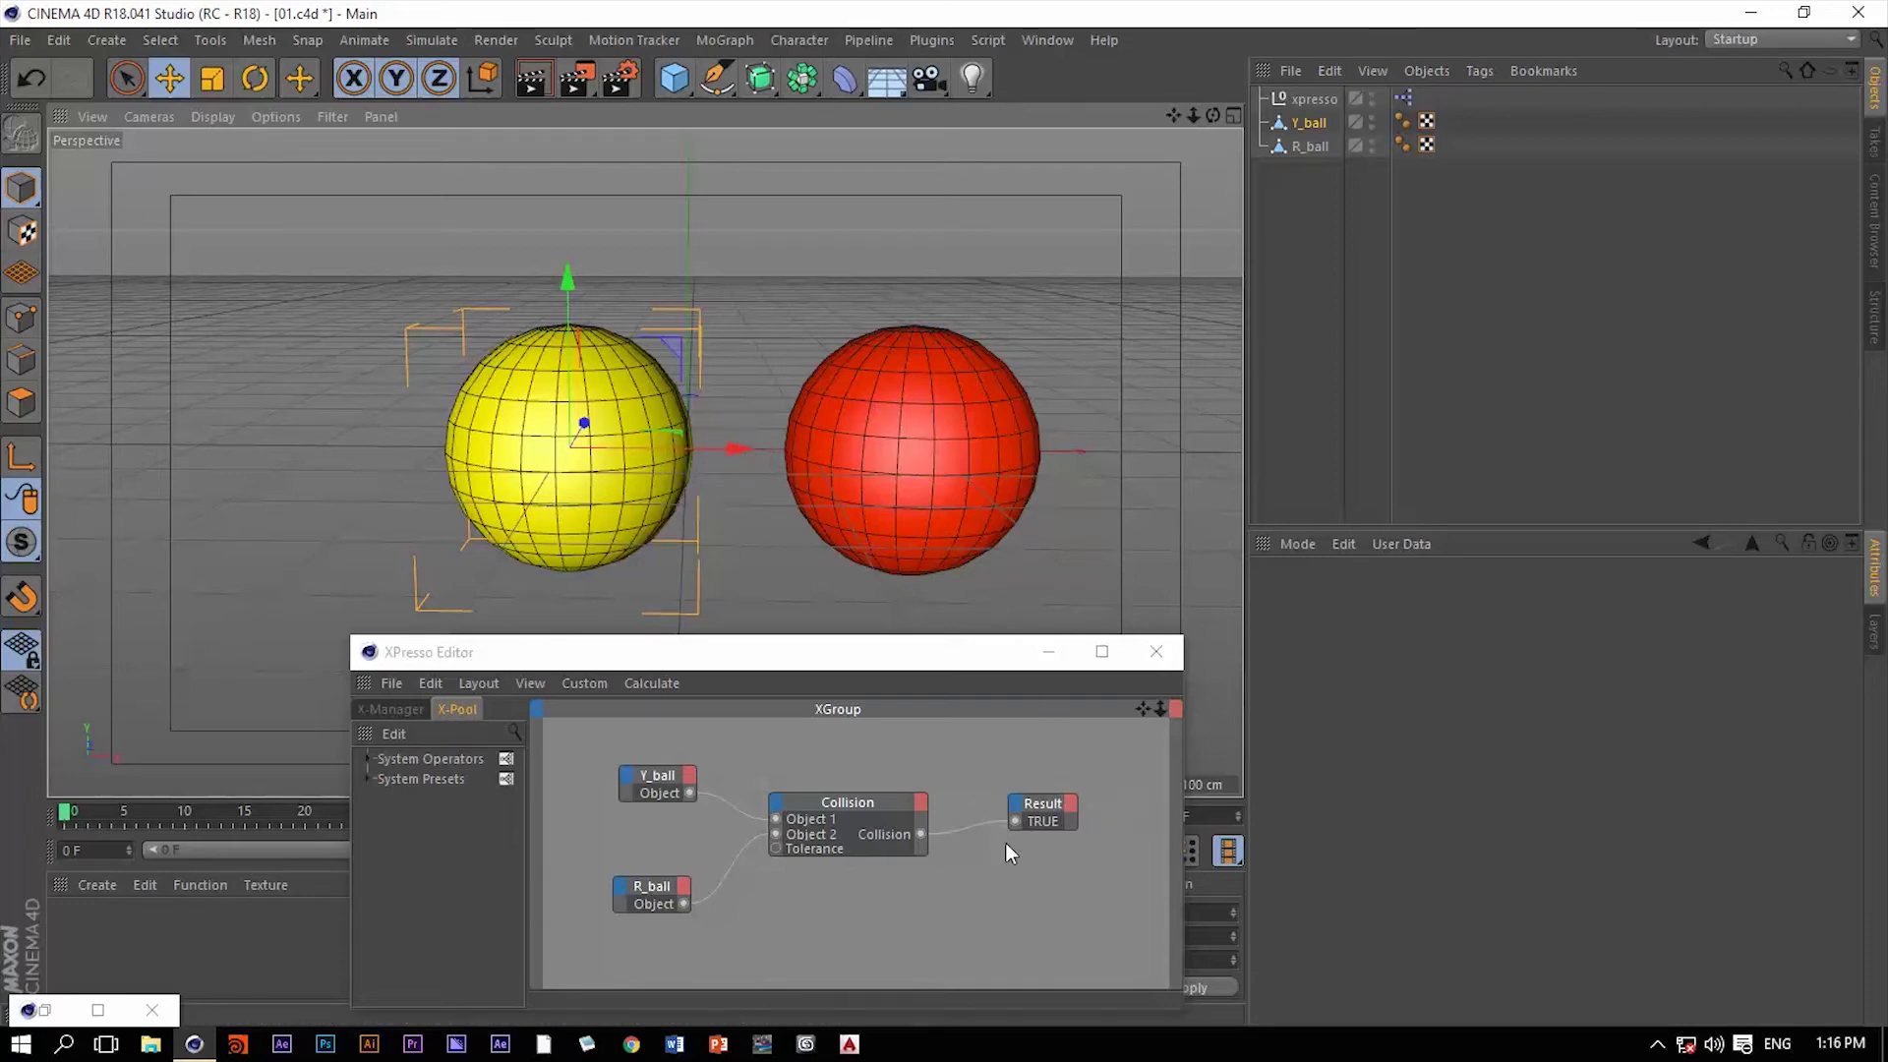
# Set the Collision node's collision type to Tolerance.
pyautogui.click(886, 804)
pyautogui.click(1354, 597)
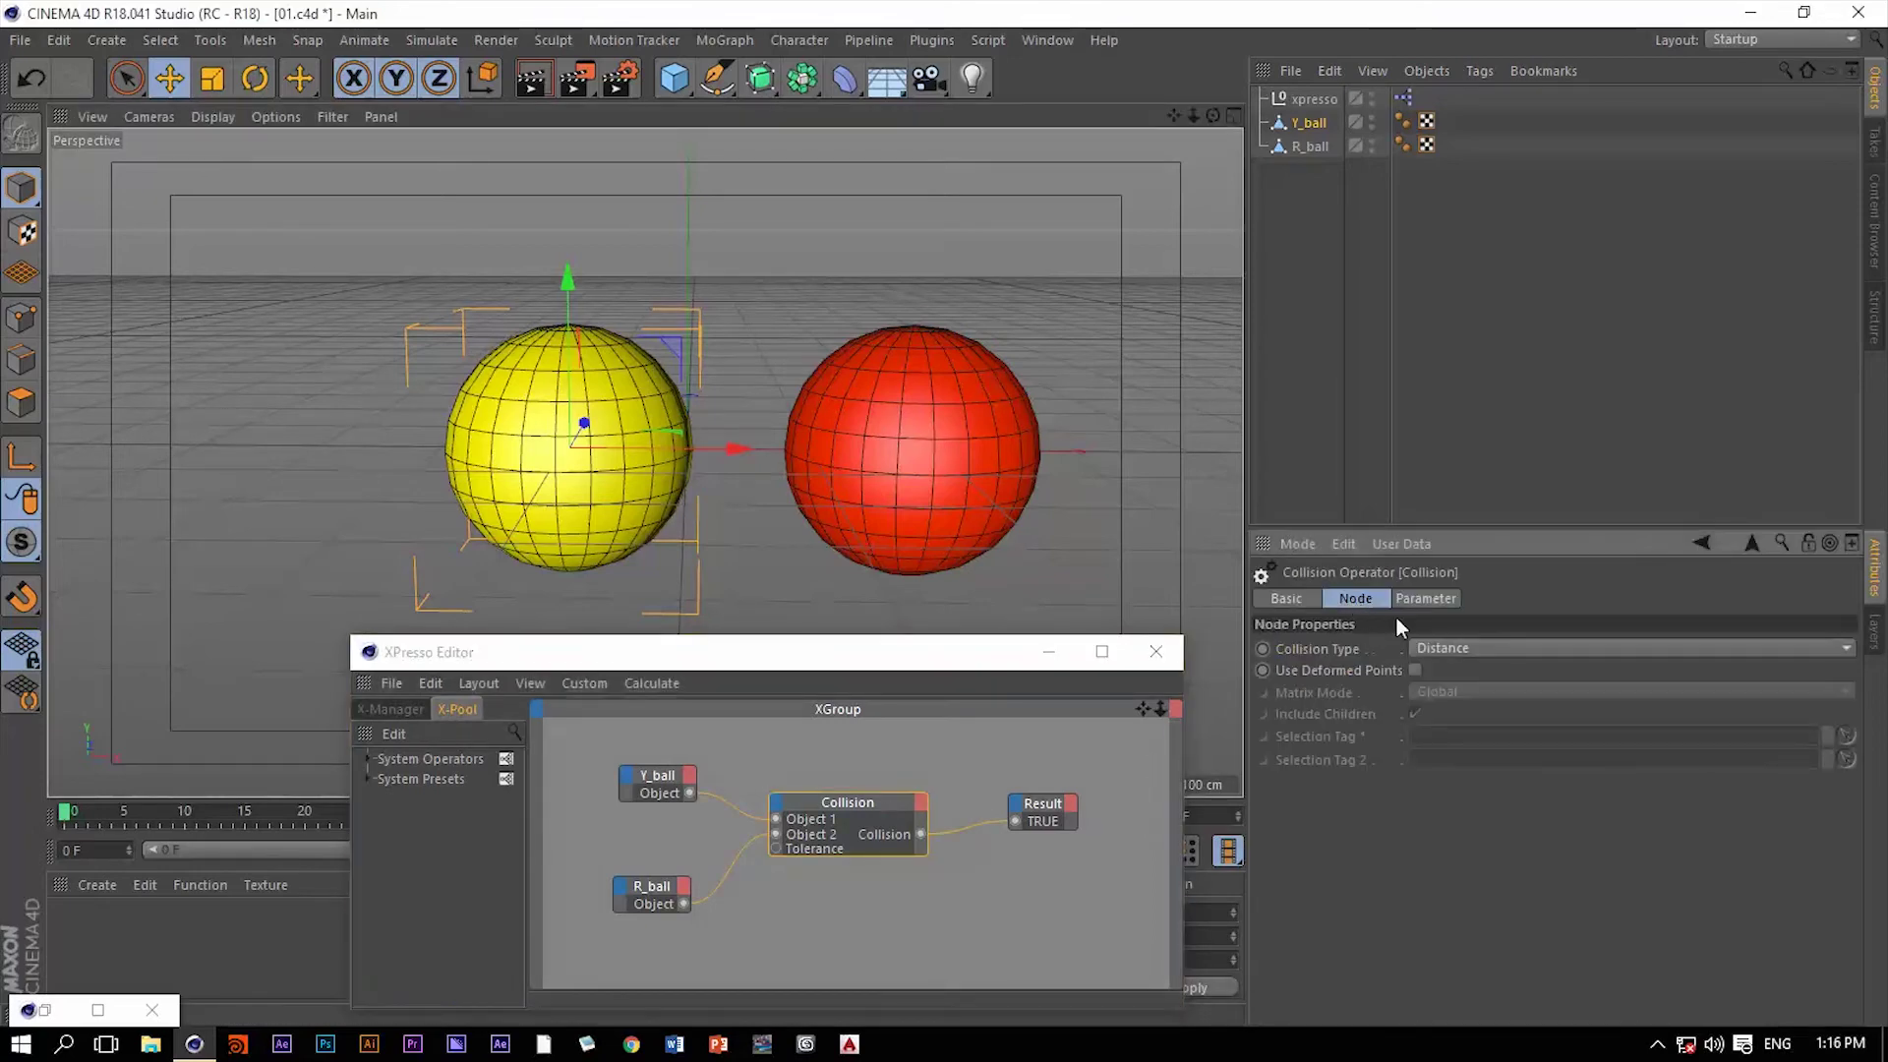
pyautogui.click(1445, 649)
pyautogui.click(1463, 765)
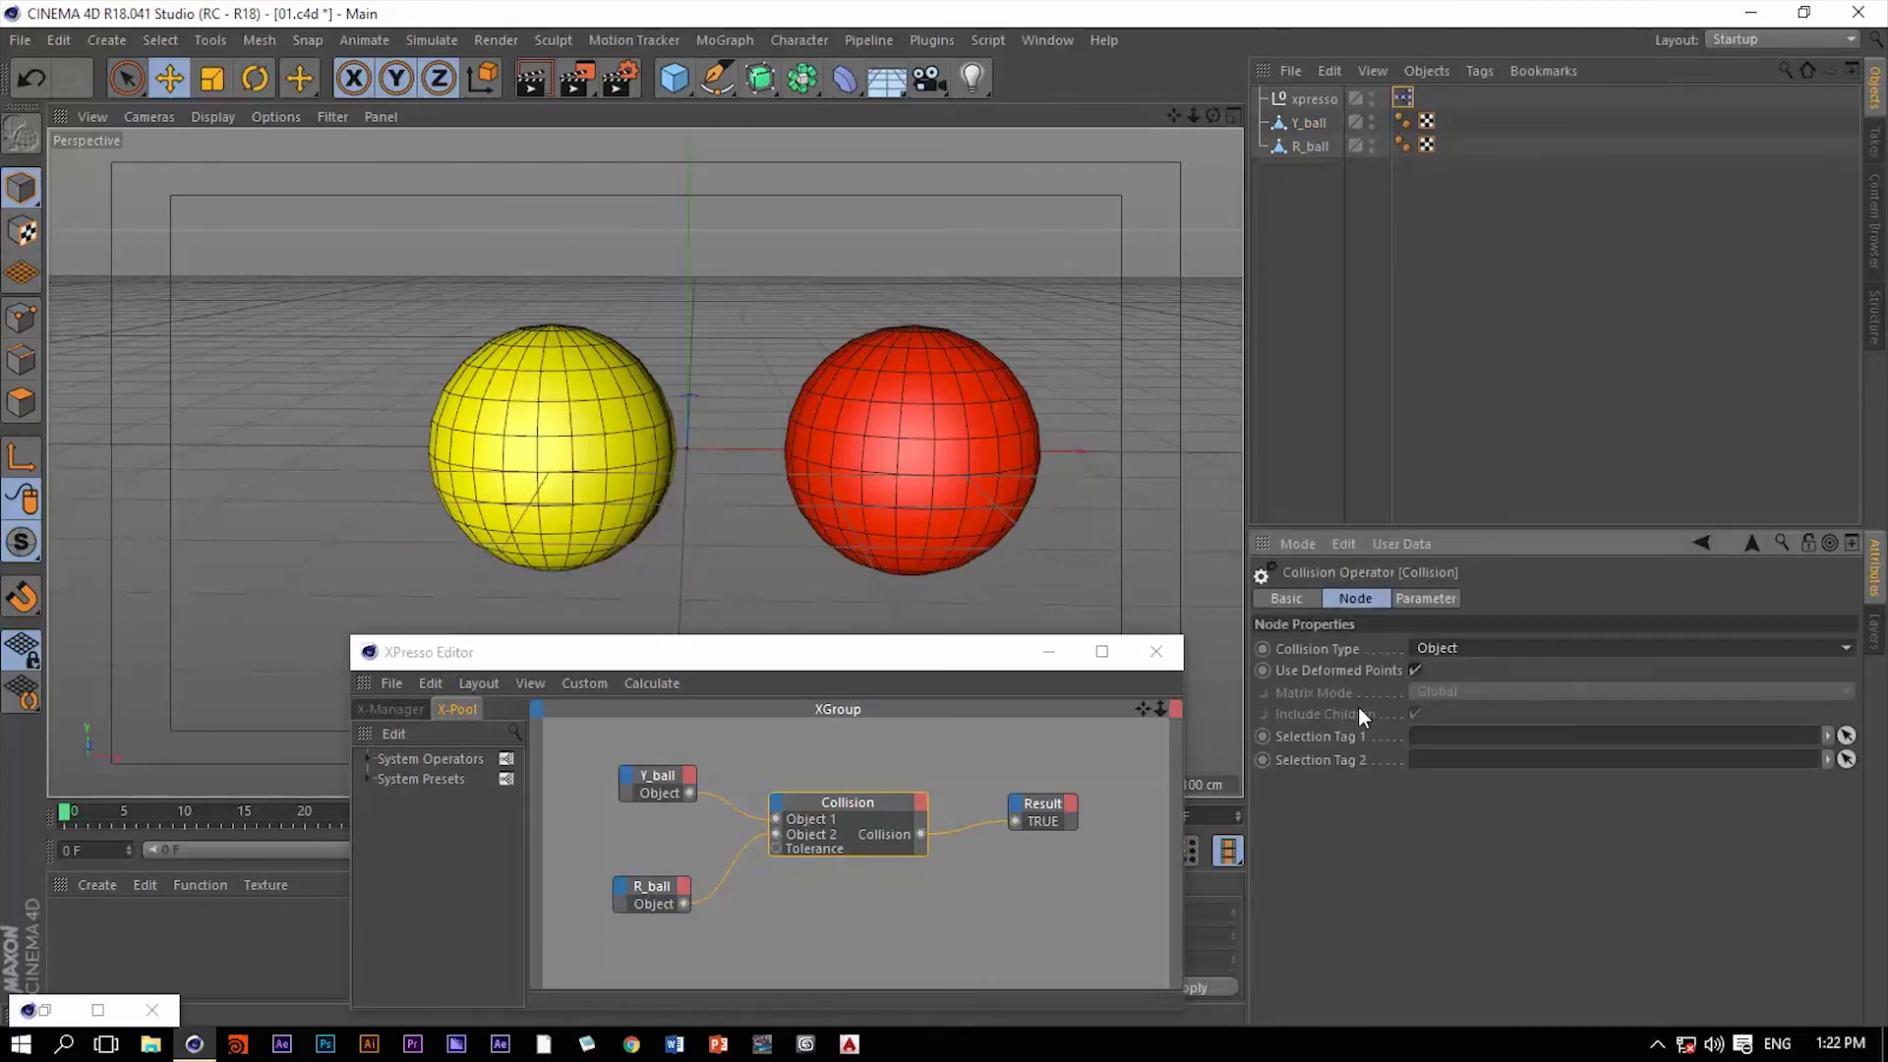
# Switch the Collision node's collision type to Bounding Box, and return it to Object.
pyautogui.click(1496, 647)
pyautogui.click(1489, 670)
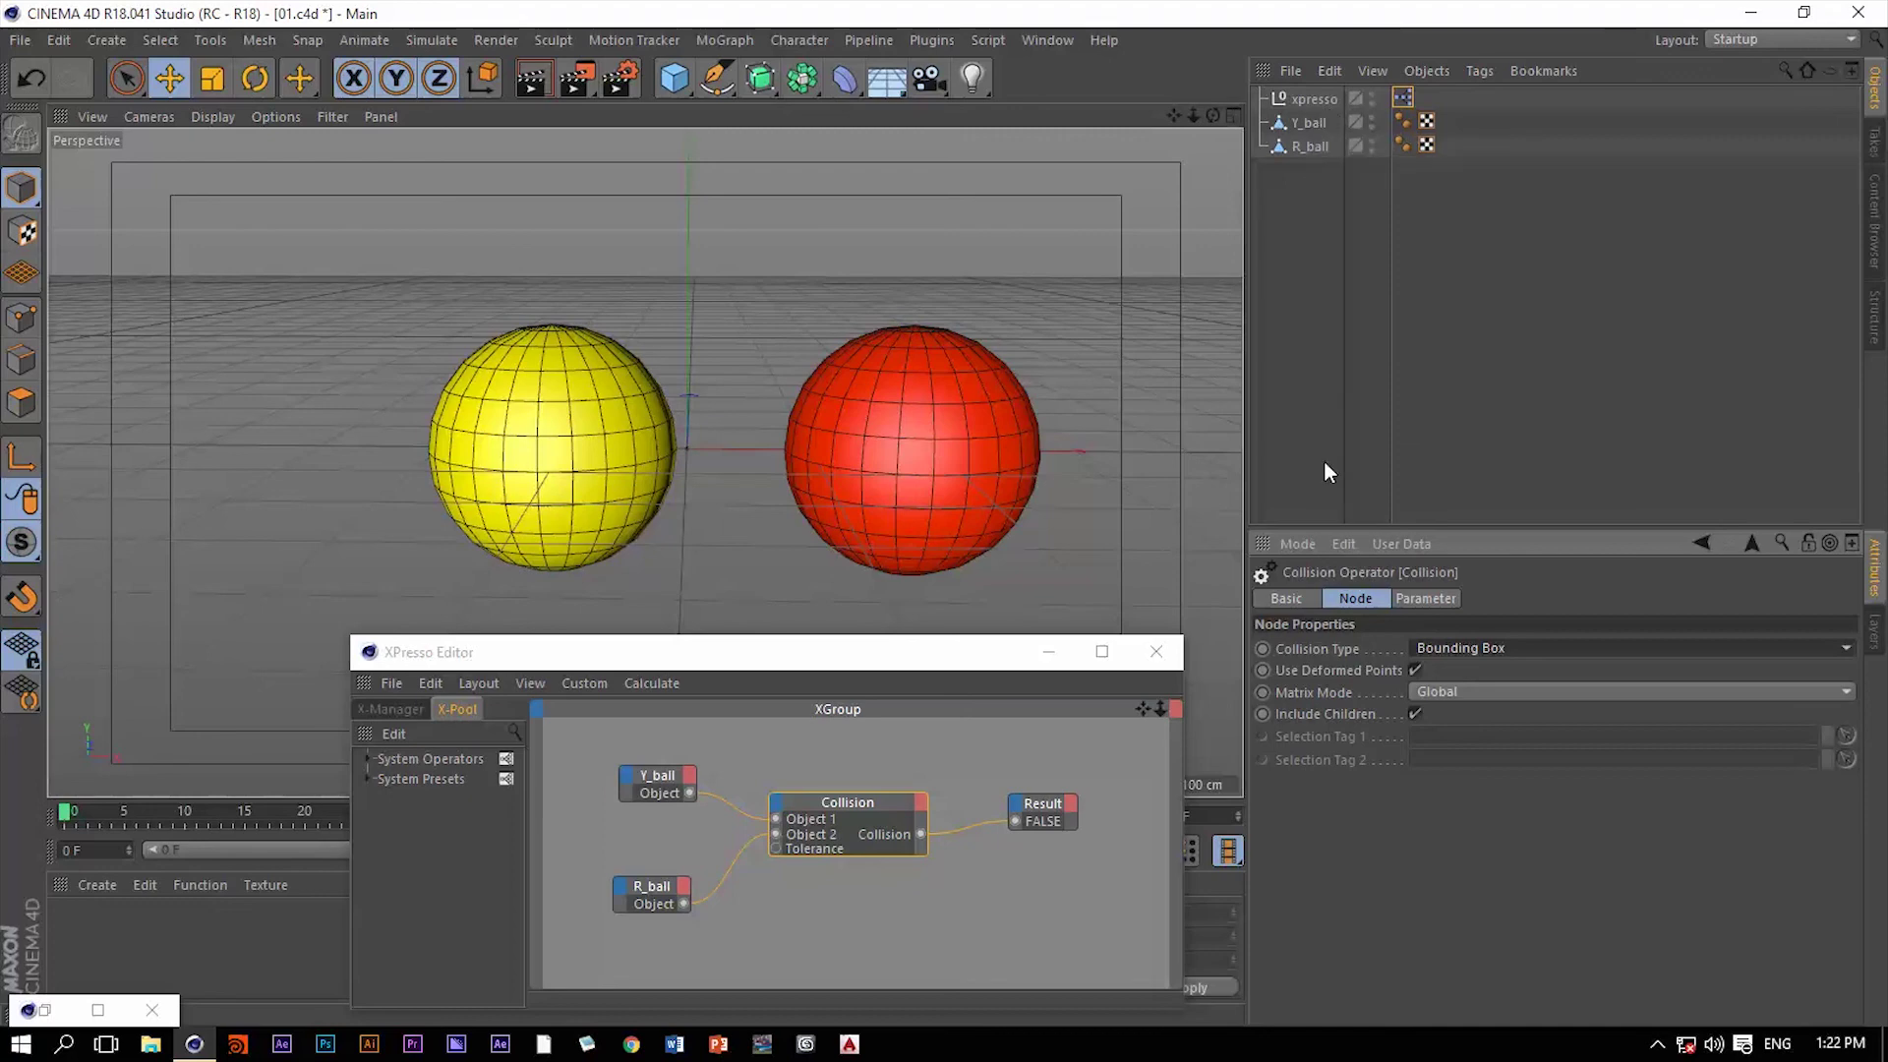
pyautogui.click(1461, 649)
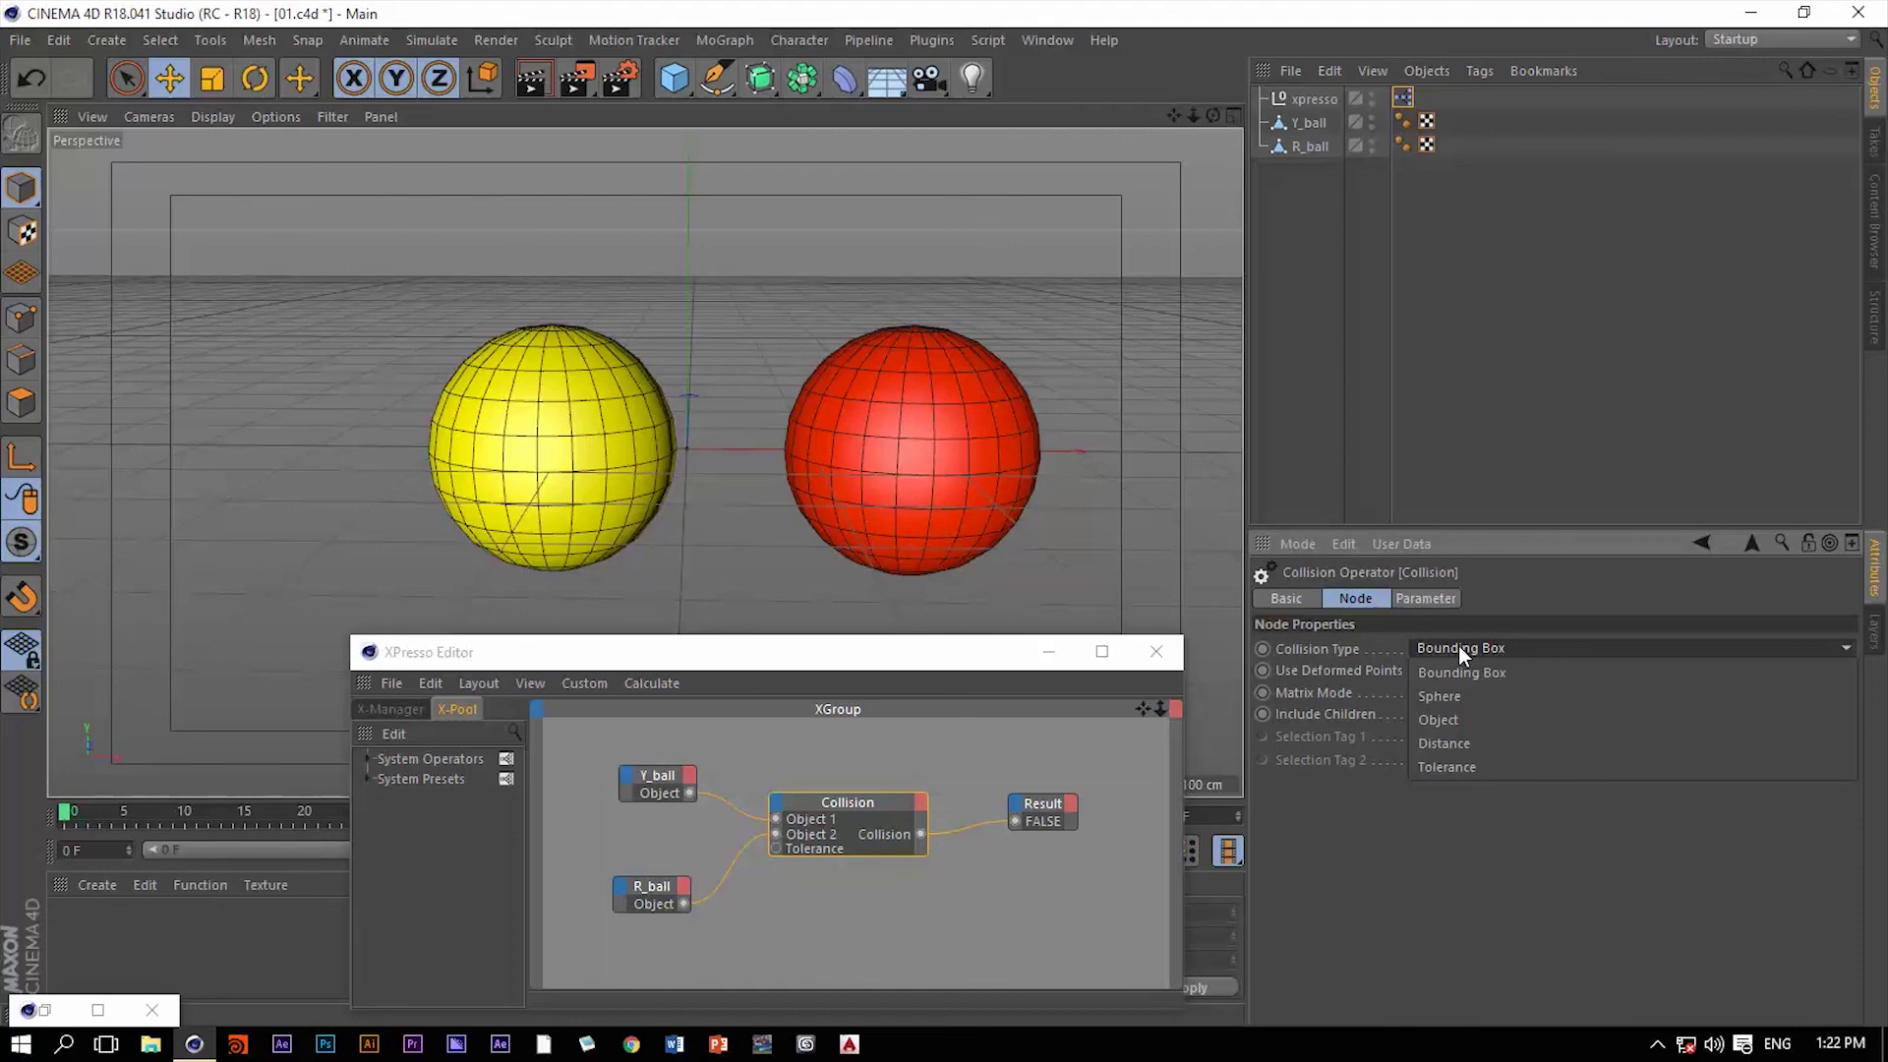
pyautogui.click(1461, 719)
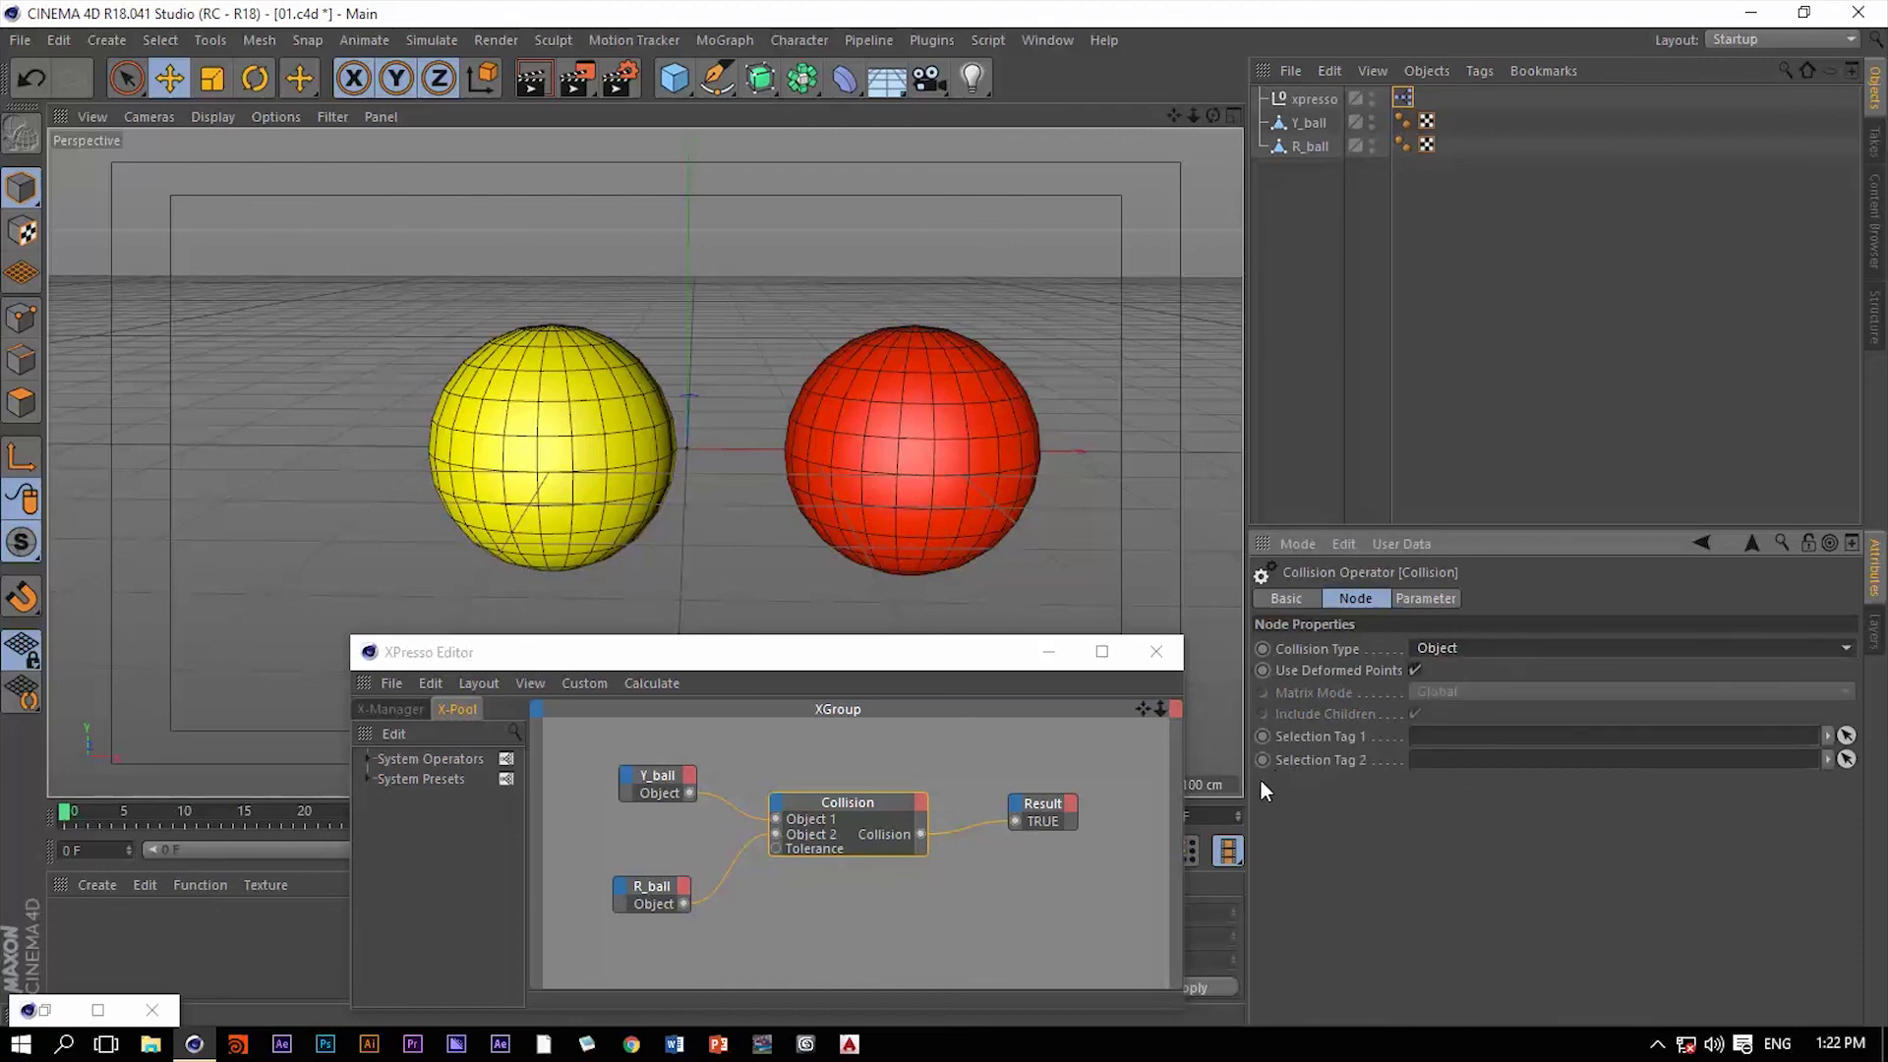